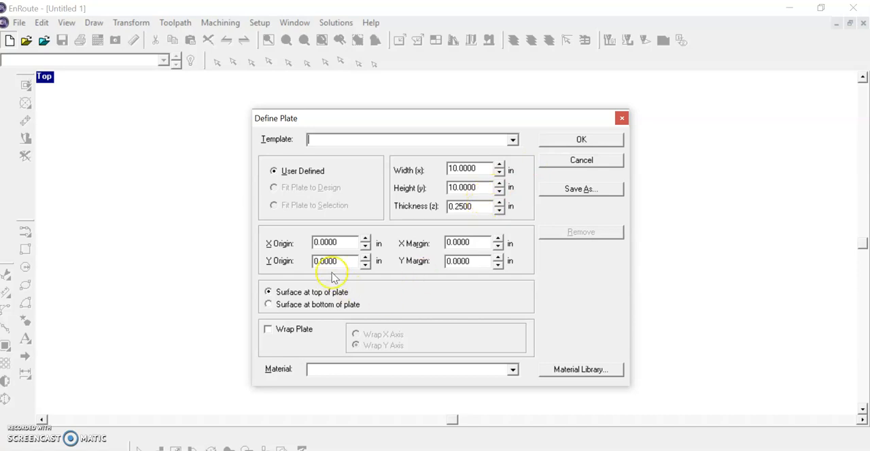
- Create a plate 10 inches wide, 10 inches high and 0.25 inch thick
drag(485, 168, 419, 170)
drag(478, 189, 430, 191)
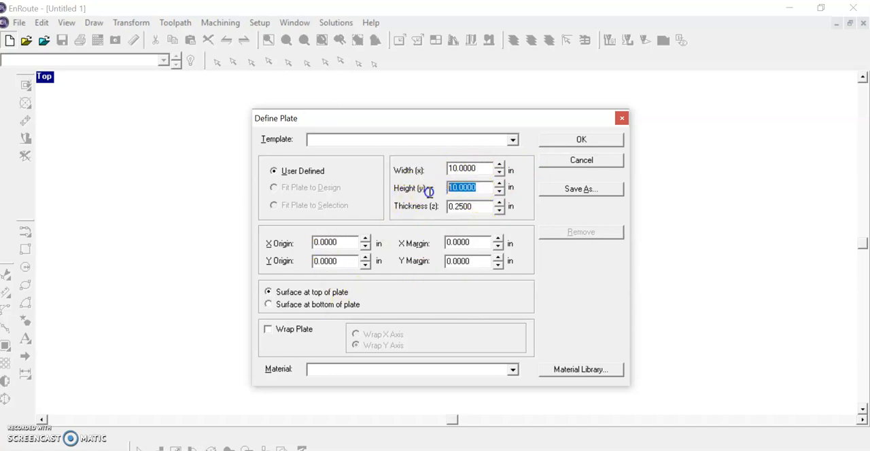
click(585, 140)
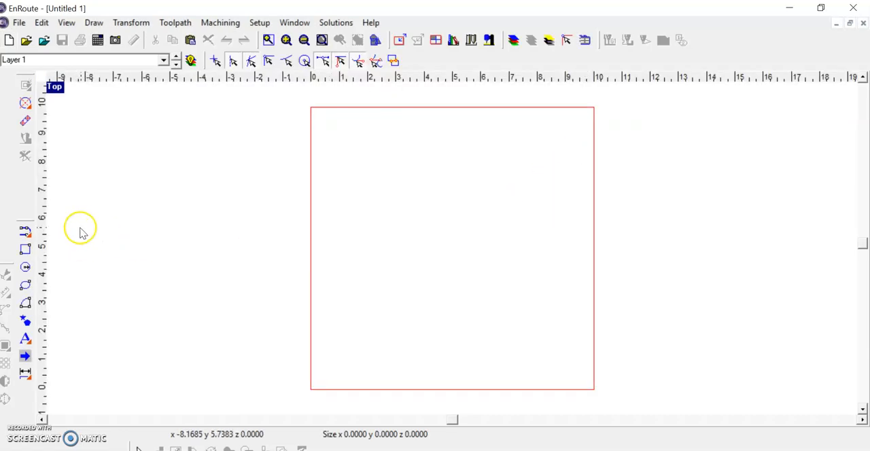
- Add the first name as 4-inch Arial Black text and move it to fit within the middle of the plate
click(25, 340)
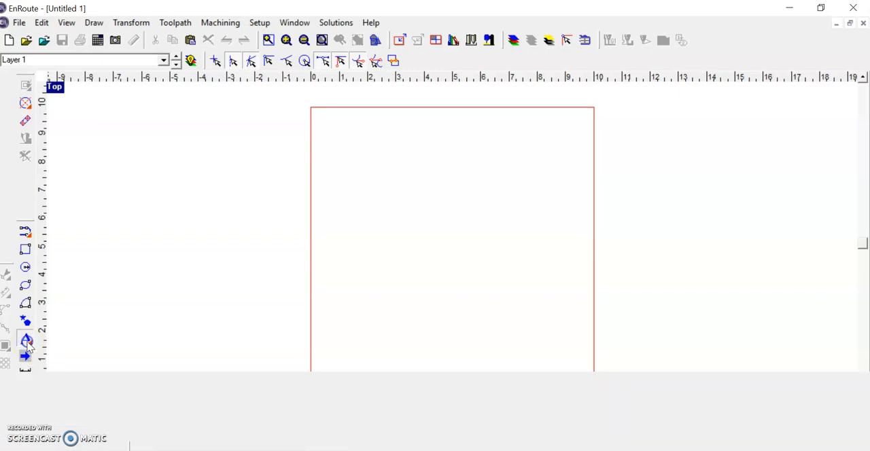
click(359, 178)
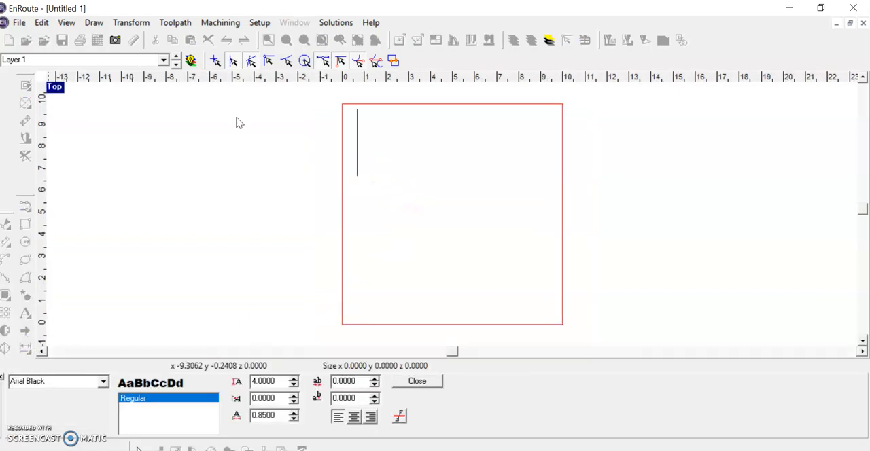
text(Louis)
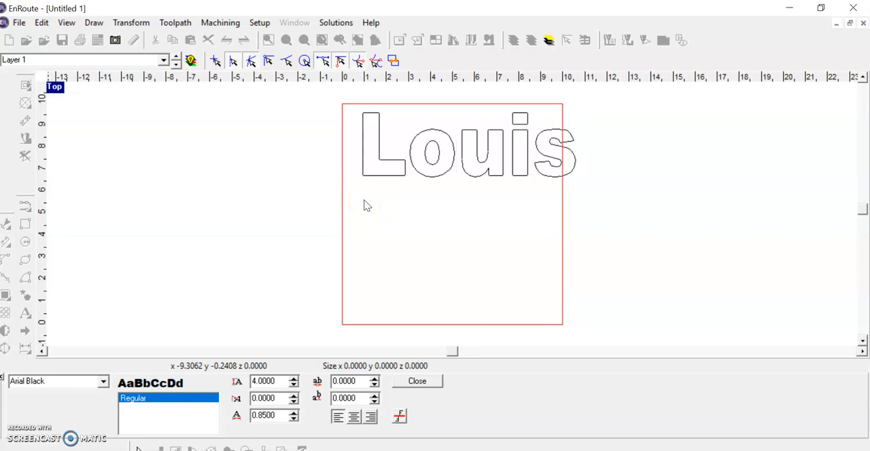
click(101, 387)
mouse_move(102, 399)
mouse_down()
mouse_move(105, 438)
mouse_move(104, 406)
mouse_up()
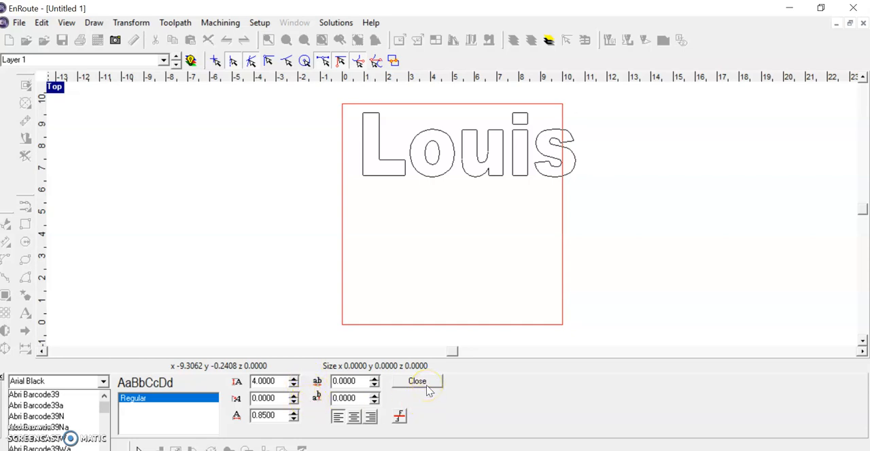
click(282, 254)
click(429, 384)
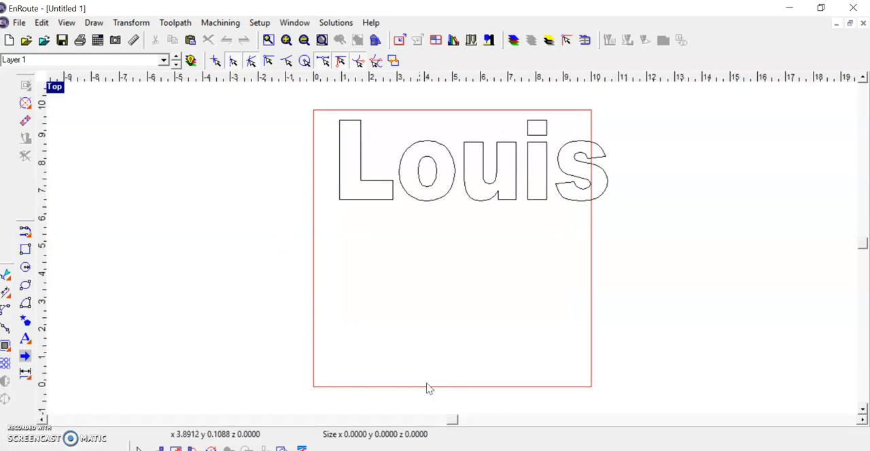
click(455, 172)
drag(455, 171, 436, 237)
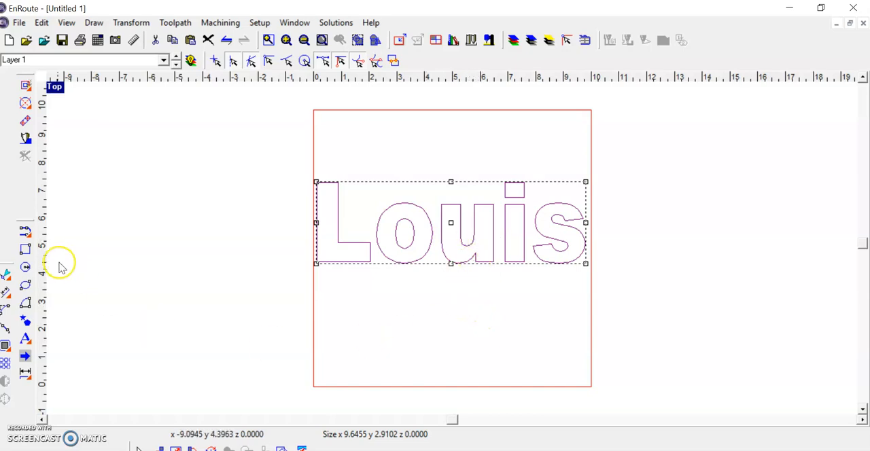
- Draw two horizontal bridge rectangles about 3.4 and 2.2 inches long, linking the first three letters and the last three letters
click(25, 250)
scroll(387, 212, up, 2)
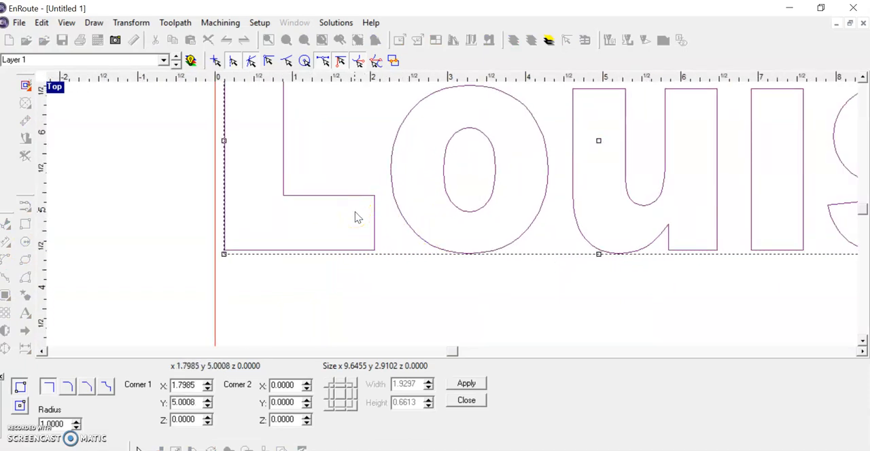
mouse_move(352, 215)
mouse_down()
mouse_move(437, 235)
mouse_move(439, 246)
mouse_move(562, 231)
mouse_move(639, 241)
mouse_move(619, 243)
mouse_up()
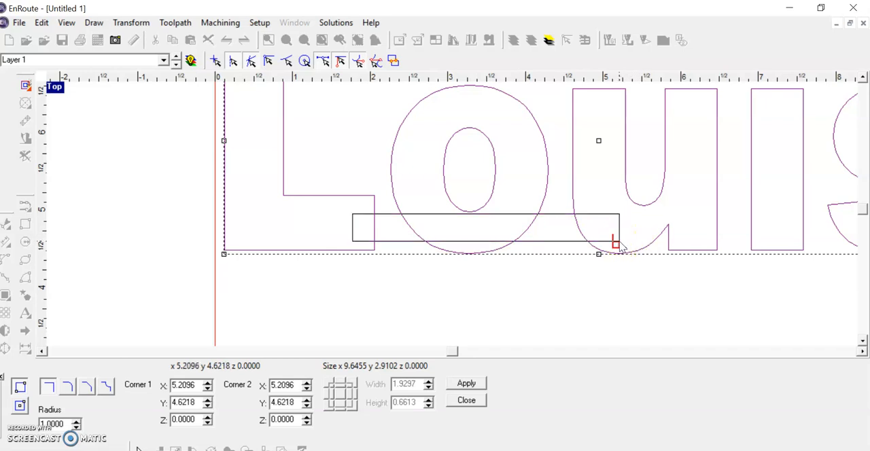
drag(450, 352, 497, 362)
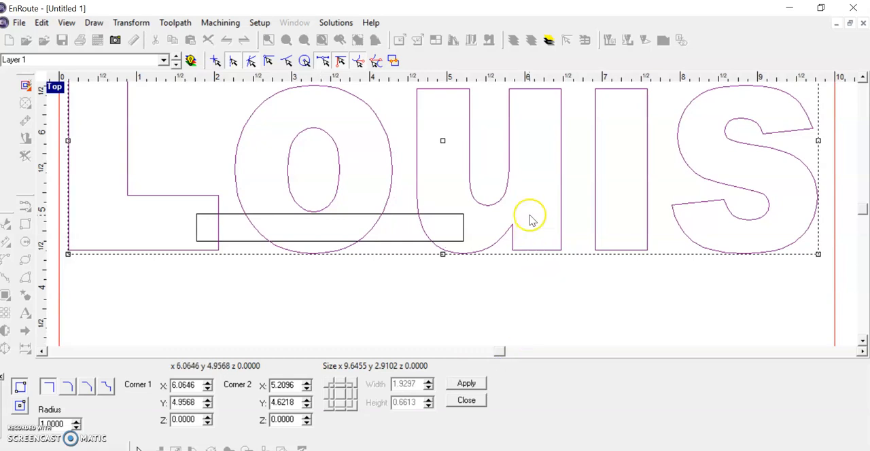
drag(533, 215, 703, 238)
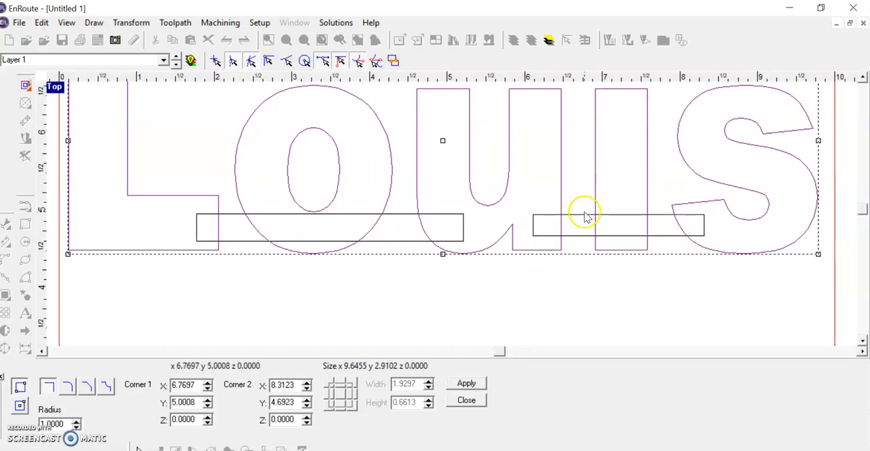
- Draw a vertical rectangle about 0.2 by 0.7 inch linking the dot of the i to its stem, and finish drawing rectangles
scroll(583, 215, down, 4)
scroll(595, 159, up, 4)
drag(579, 124, 601, 190)
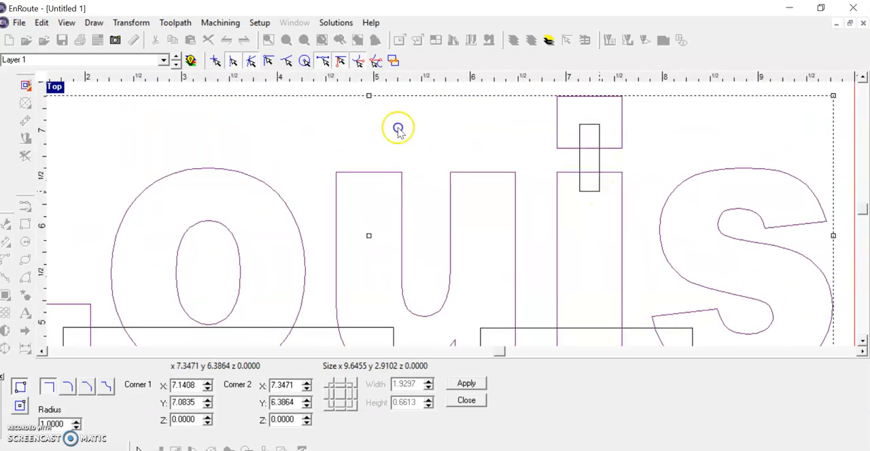
scroll(600, 219, down, 2)
scroll(534, 272, down, 2)
scroll(452, 333, up, 2)
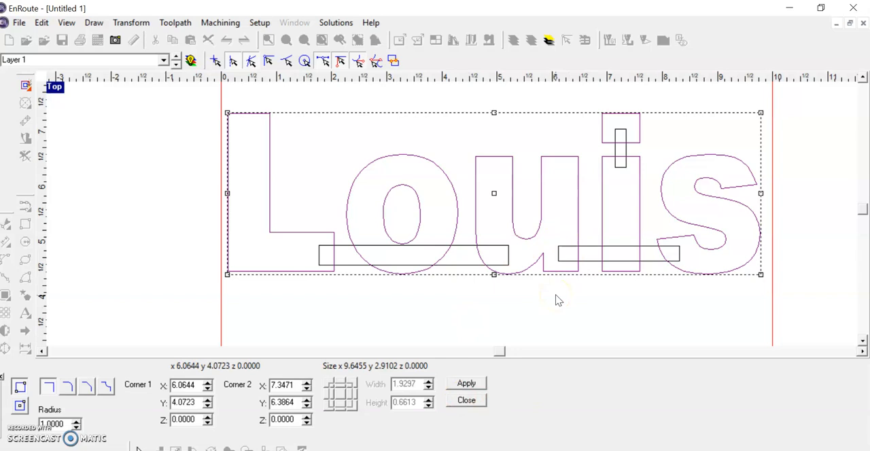
click(478, 387)
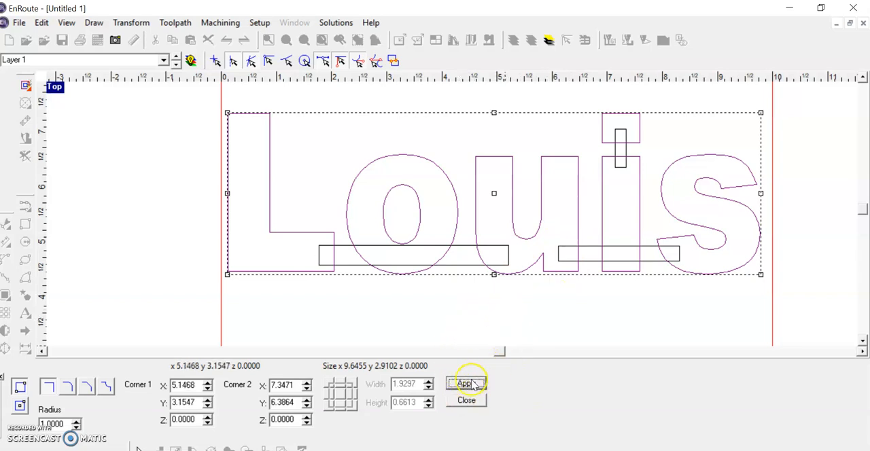
click(467, 401)
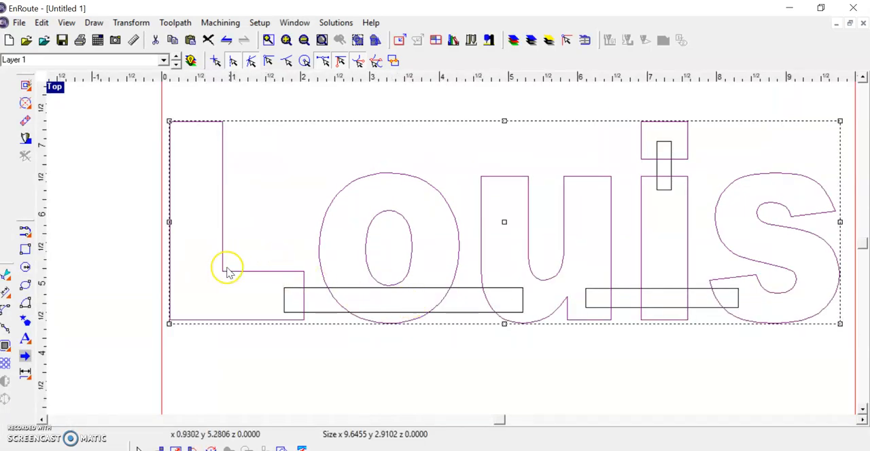
- Convert the text to curves by starting Kerf Compensation, cancel the toolpath settings and clear the selection
scroll(499, 277, down, 1)
scroll(660, 280, up, 2)
scroll(257, 229, down, 1)
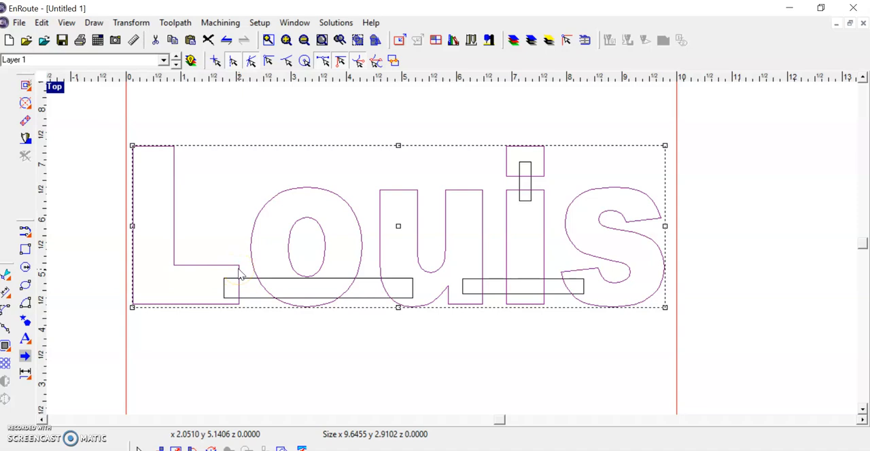
right_click(239, 273)
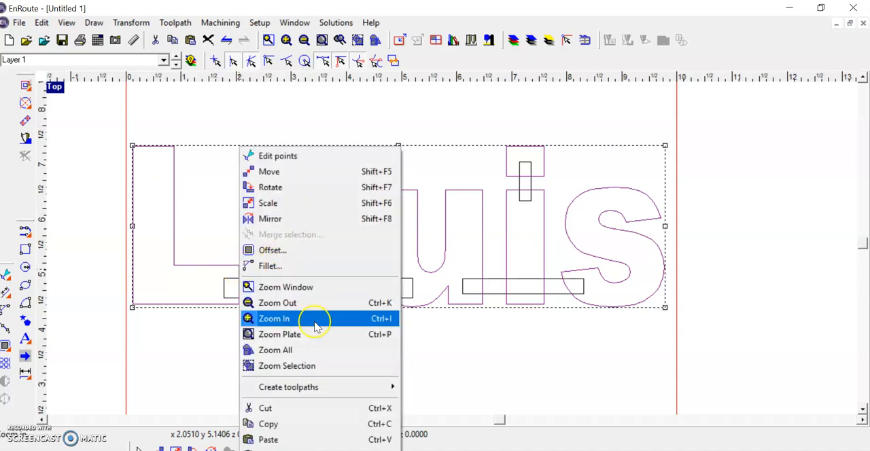
mouse_move(307, 394)
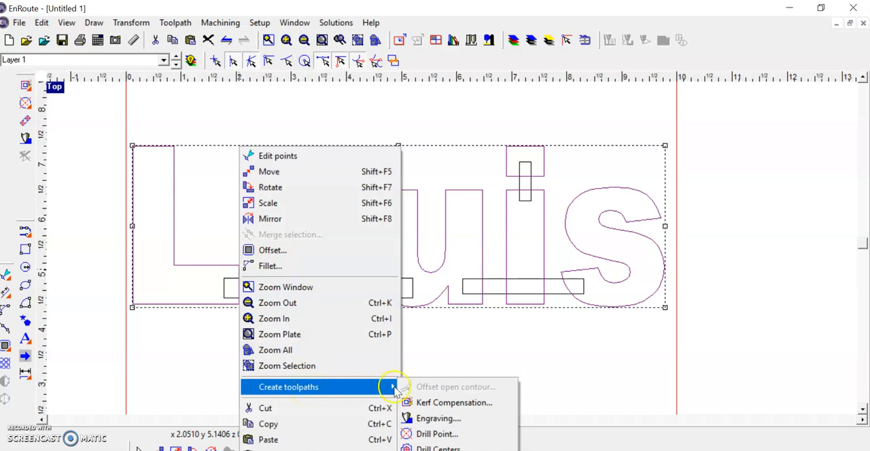
click(470, 404)
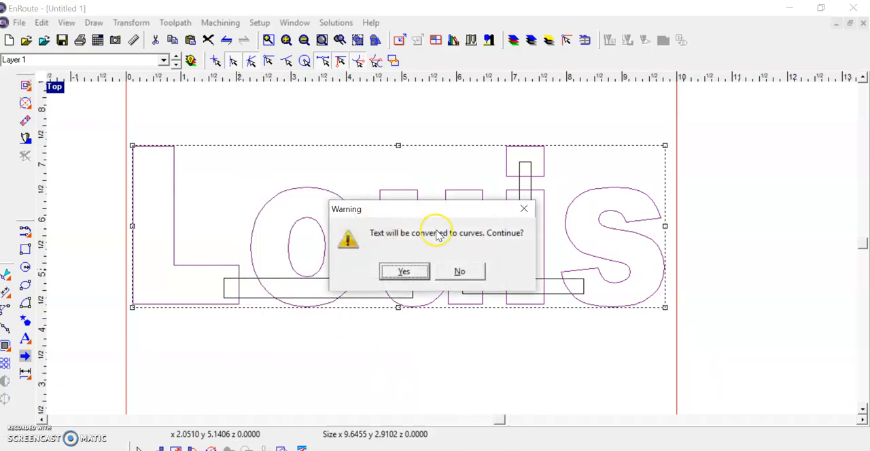
click(405, 272)
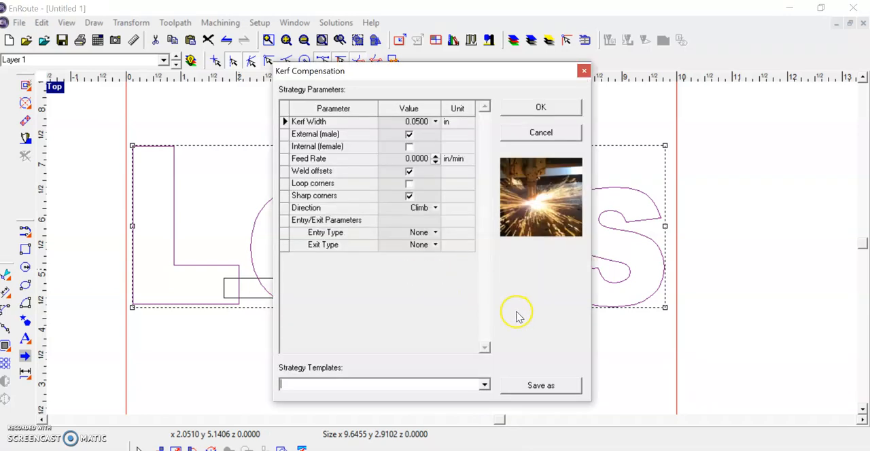
click(542, 133)
click(385, 364)
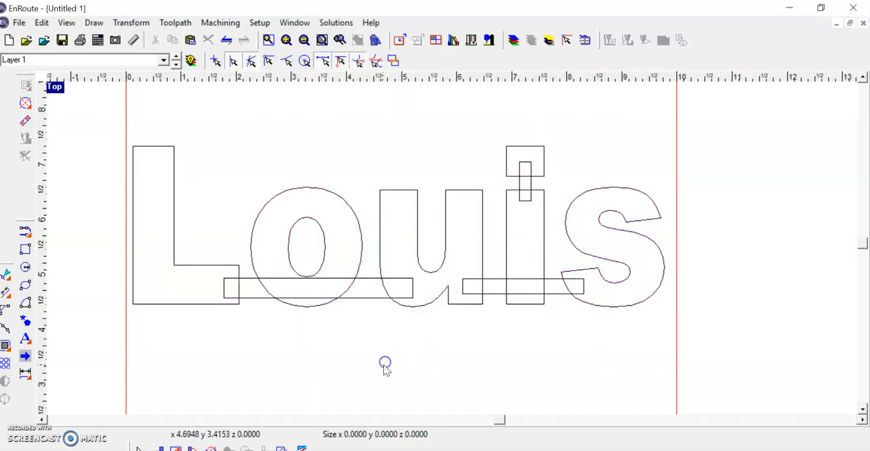
- Ungroup the converted text into separate letters and check that single letters can be selected
click(238, 266)
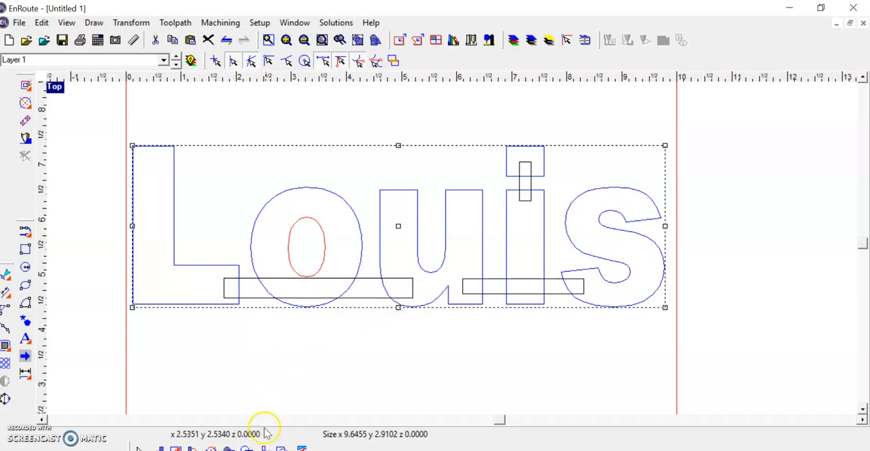
click(362, 271)
click(362, 246)
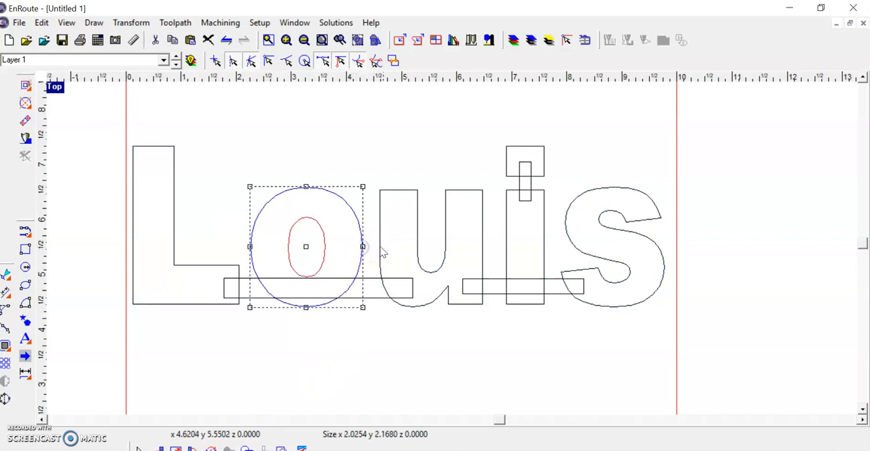
click(384, 246)
click(380, 246)
click(507, 246)
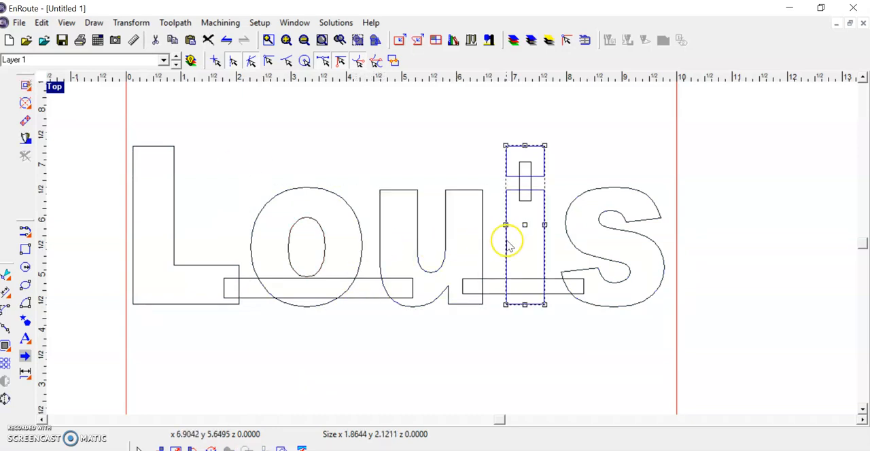
click(379, 118)
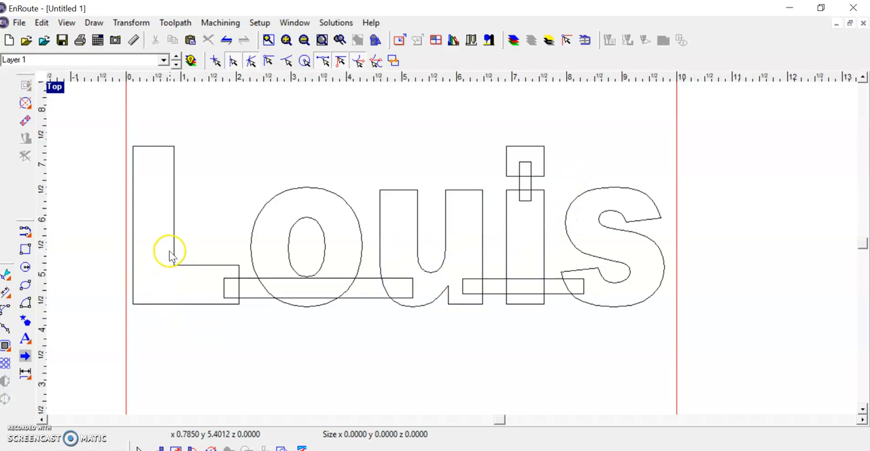
- Weld the first letter to the long bridge rectangle
click(218, 268)
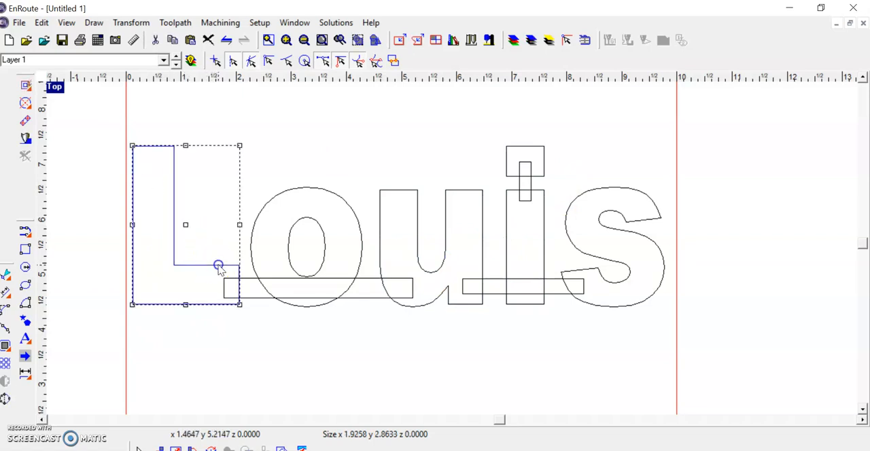
shift+click(253, 284)
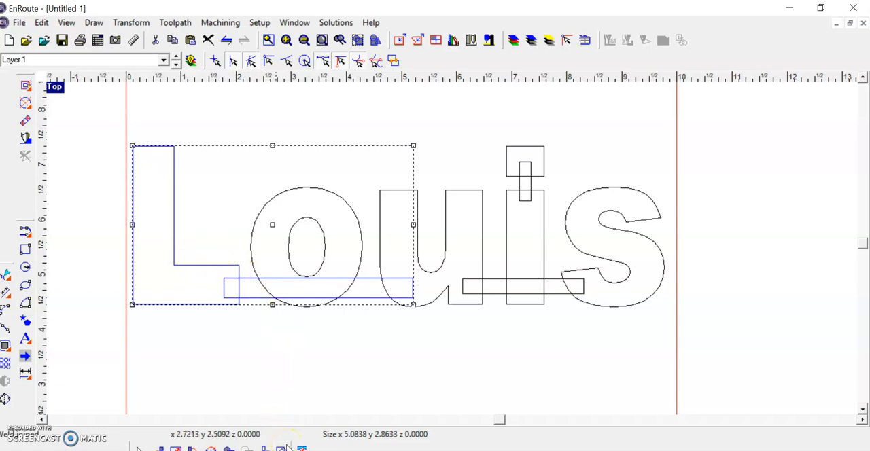
click(316, 343)
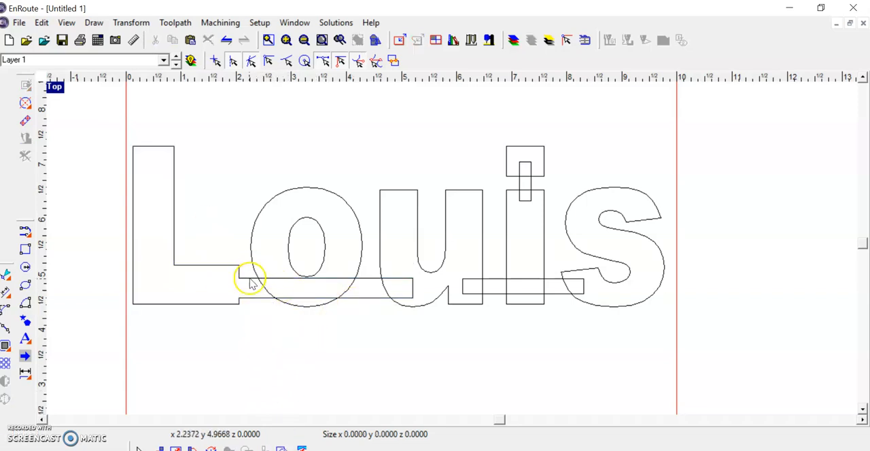
- Weld the second letter and then the third letter to the shape joining the first letter and long bridge
click(250, 280)
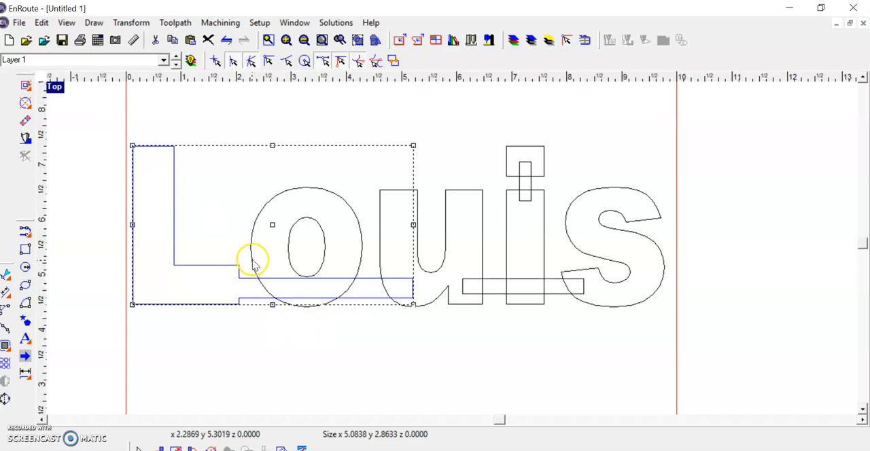
shift+click(253, 264)
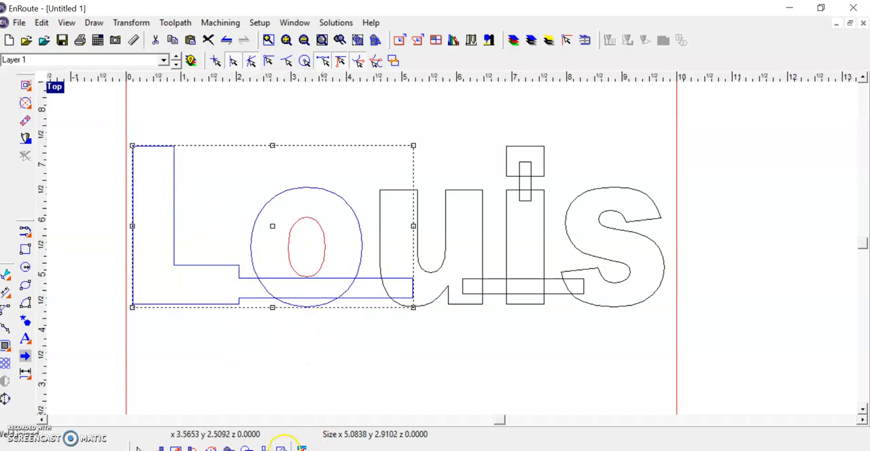
click(282, 448)
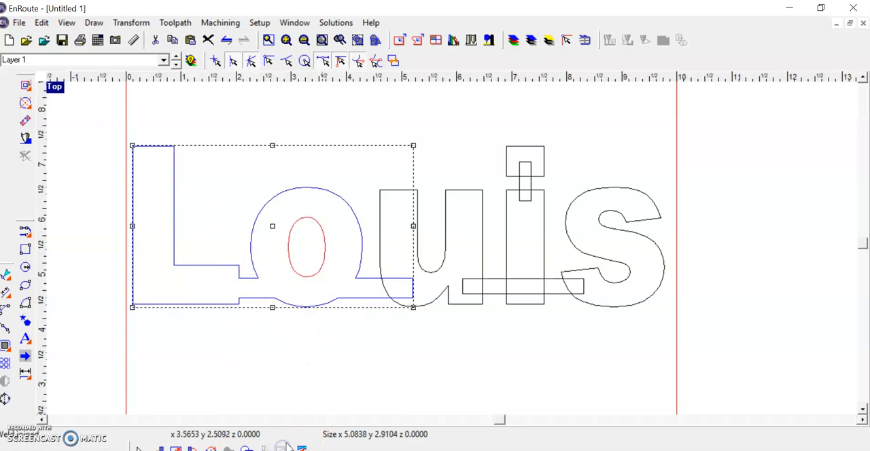
shift+click(382, 266)
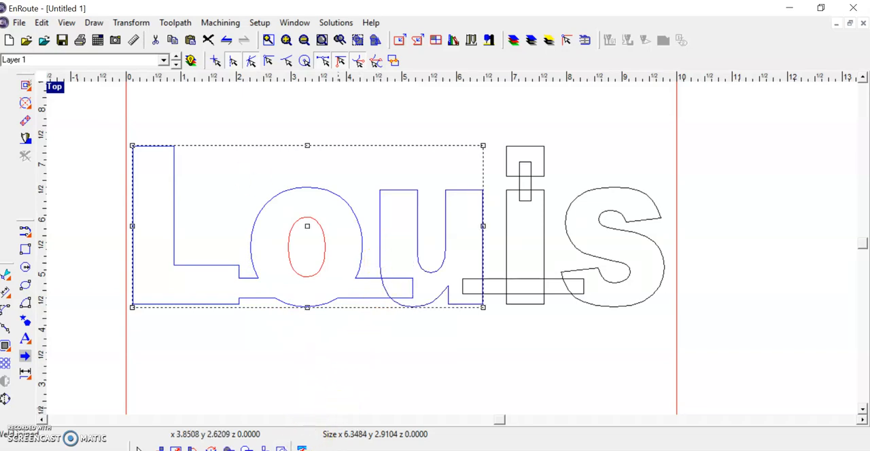
click(282, 448)
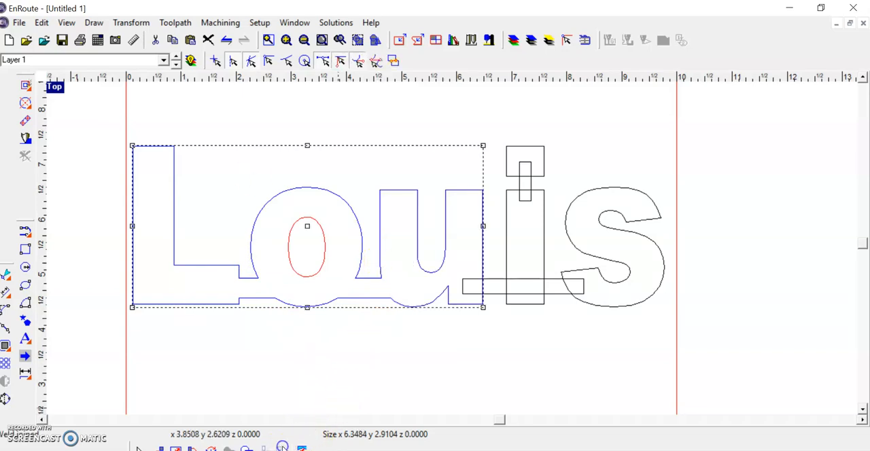
- Weld the short horizontal bridge and then the fourth letter to the joined letter shape
shift+click(469, 286)
click(289, 448)
shift+click(510, 262)
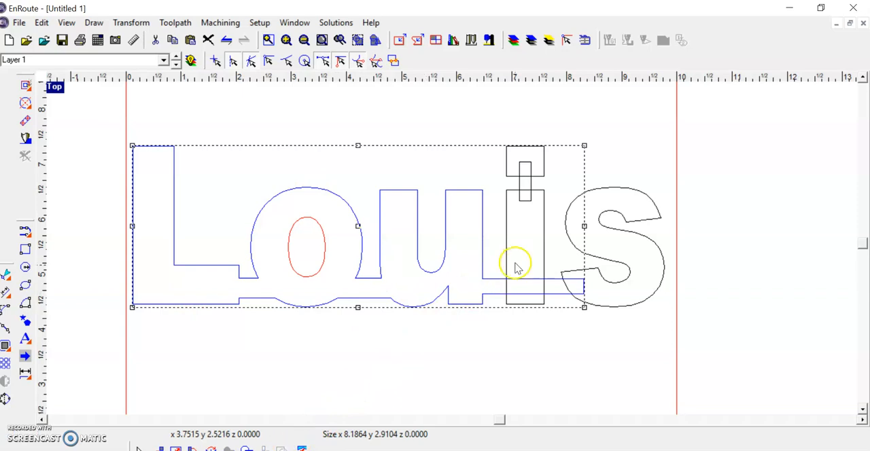
click(289, 448)
- Weld the last letter and the small vertical bridge under the fourth letter's dot to the joined shape
shift+click(576, 277)
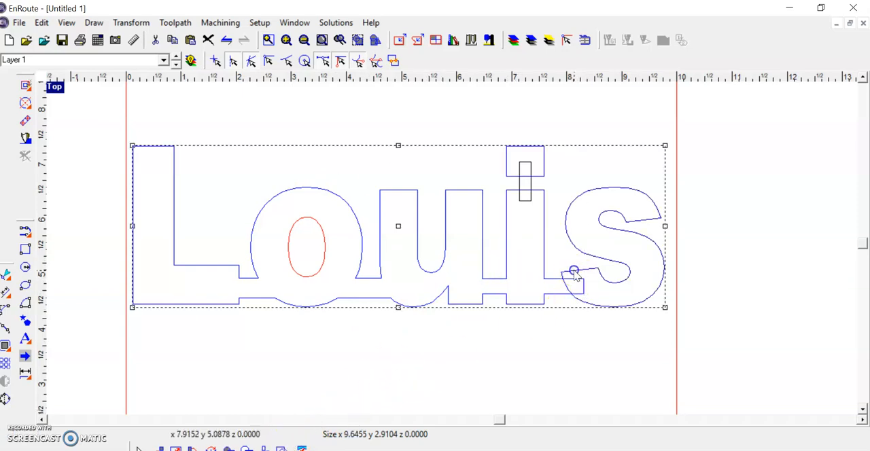
click(288, 448)
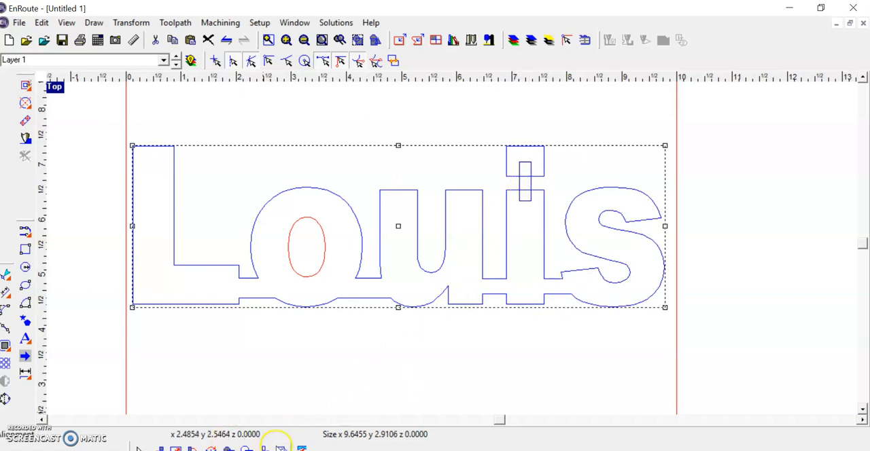
click(281, 448)
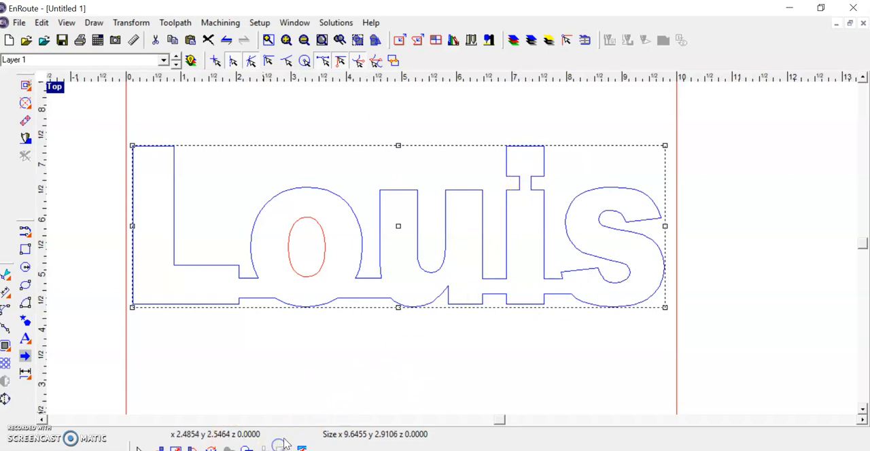
click(394, 368)
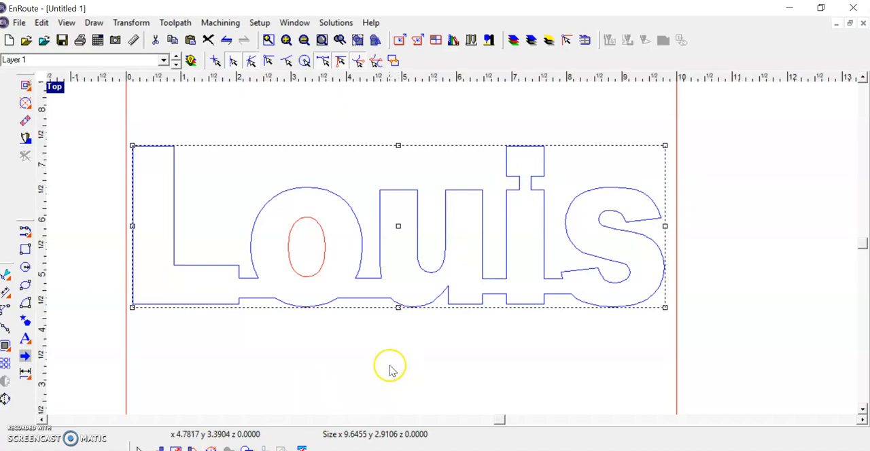
- Create an external Kerf Compensation toolpath on the welded name, with both entry and exit types set to Line
scroll(321, 359, up, 1)
scroll(326, 356, down, 2)
scroll(326, 356, up, 1)
scroll(250, 352, up, 1)
scroll(250, 351, down, 1)
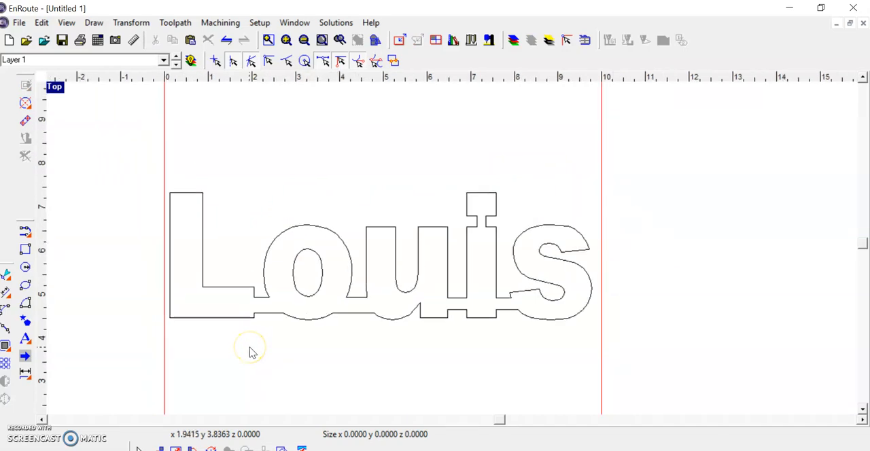
click(203, 202)
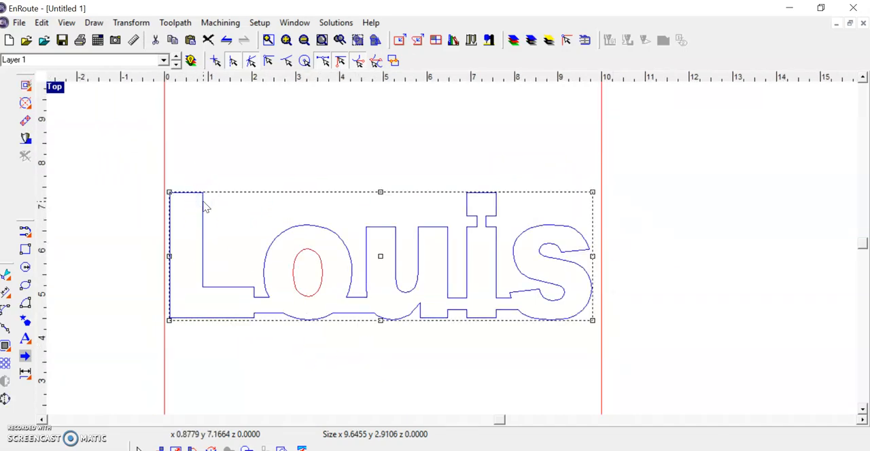
right_click(205, 207)
mouse_move(272, 392)
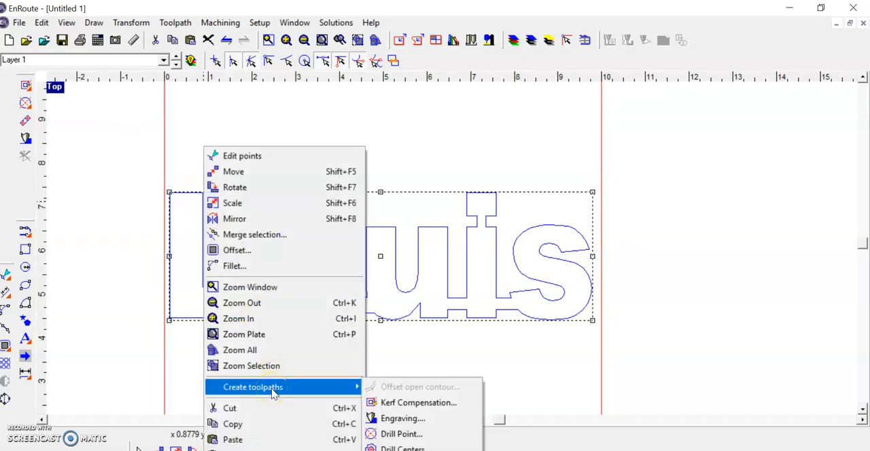
click(402, 403)
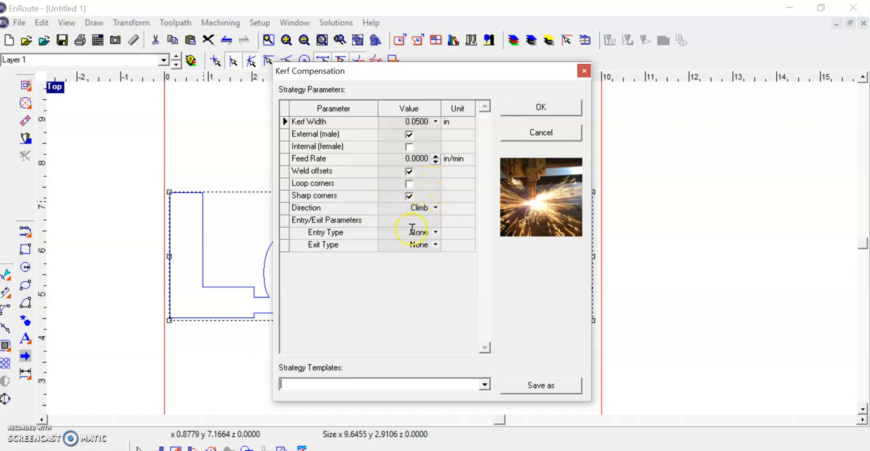
click(435, 233)
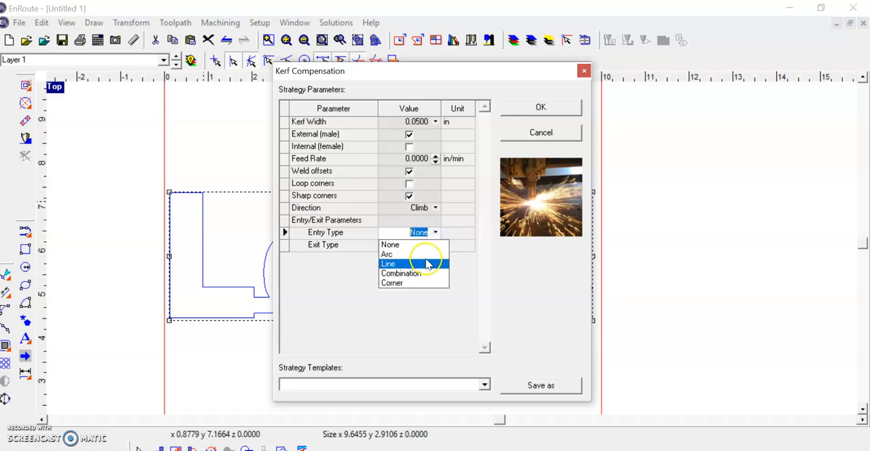
click(427, 264)
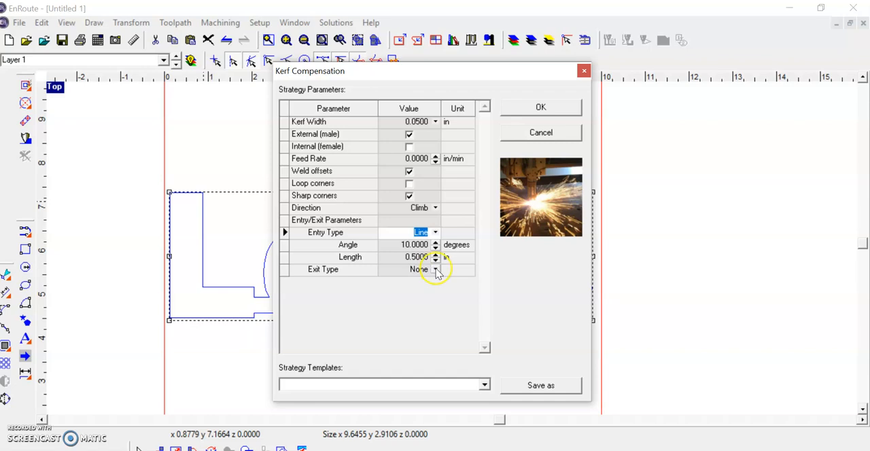
click(435, 269)
click(423, 300)
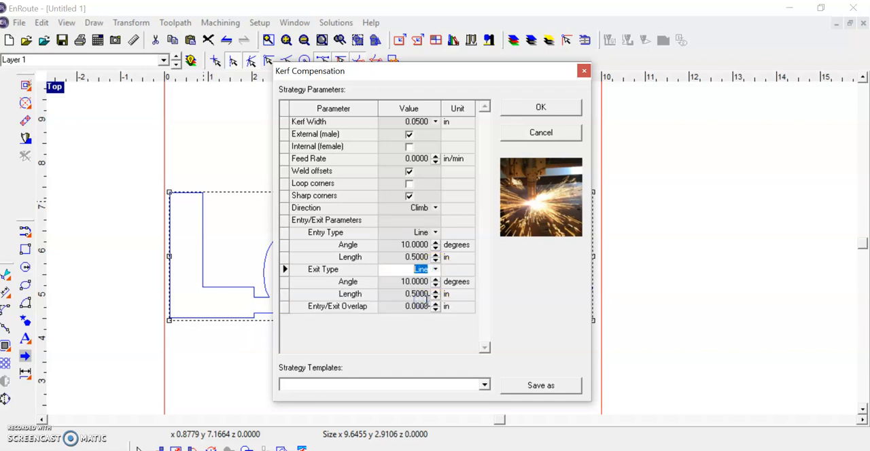
click(384, 257)
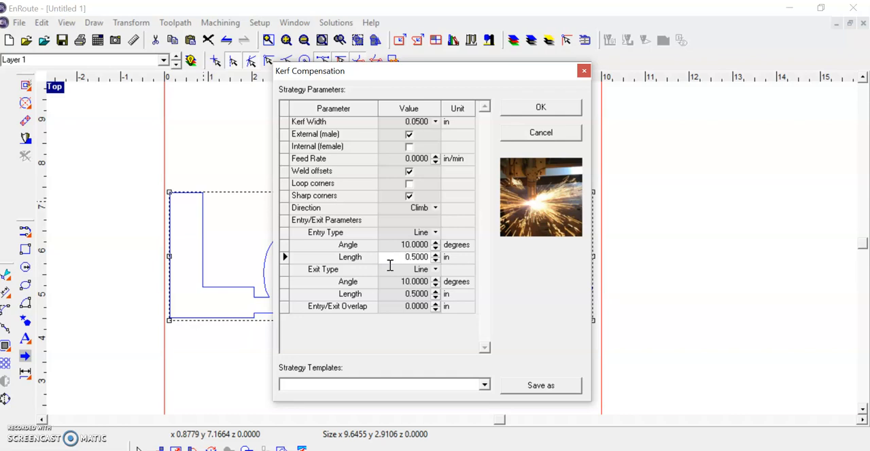
click(405, 256)
click(563, 107)
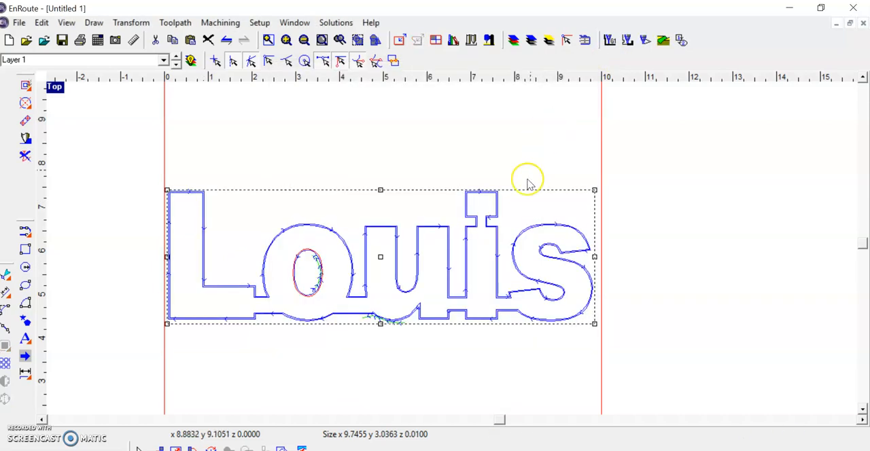
- Examine the toolpath's entry and exit lines on the outer contour and inside the second letter's hole
scroll(378, 306, up, 4)
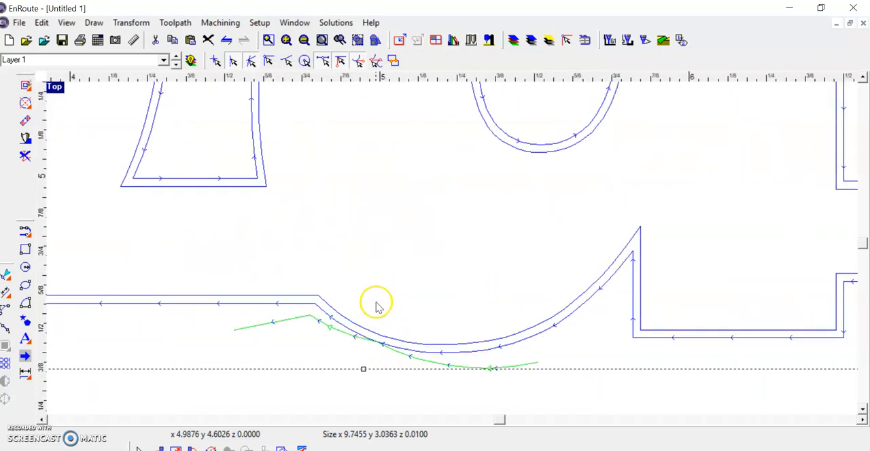
scroll(421, 377, up, 3)
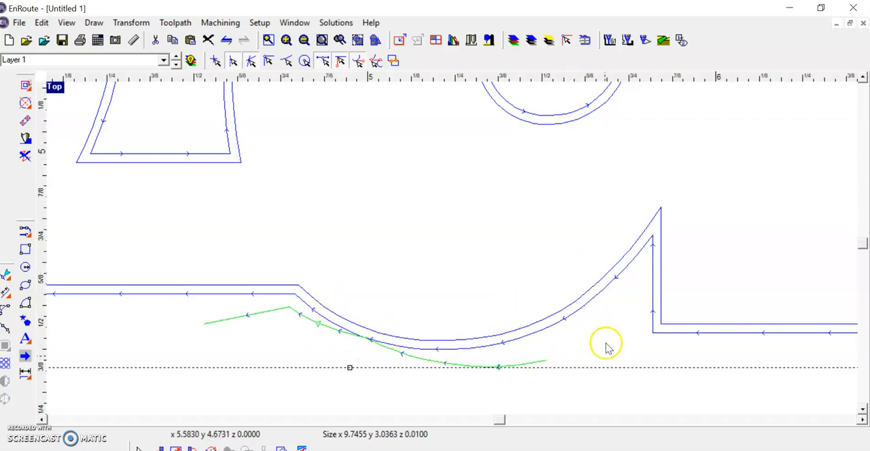
click(593, 360)
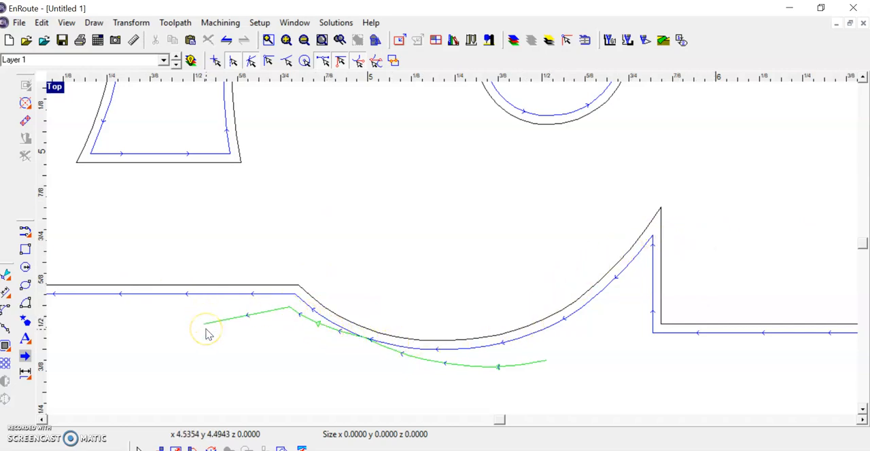
scroll(238, 293, down, 3)
scroll(204, 257, down, 3)
scroll(88, 210, up, 4)
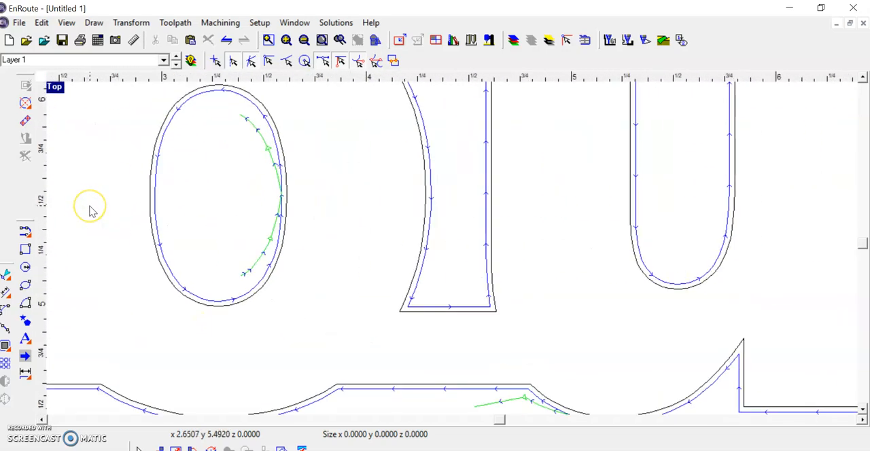
scroll(91, 209, up, 1)
scroll(219, 142, down, 2)
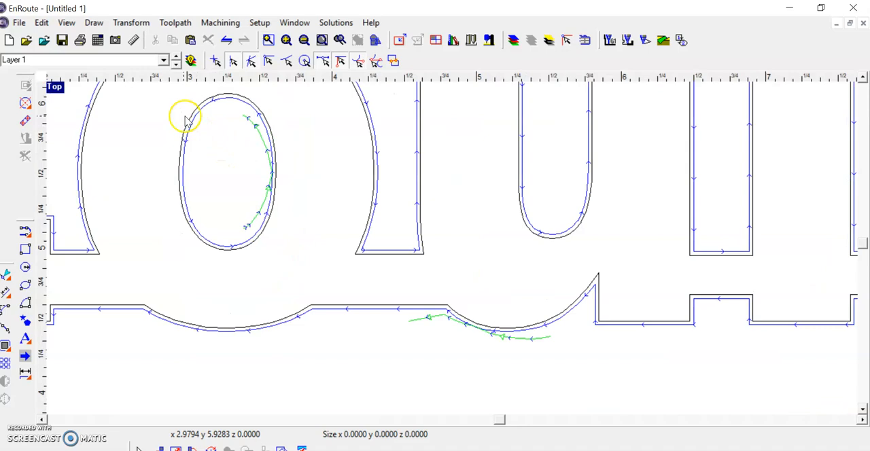
scroll(169, 114, up, 1)
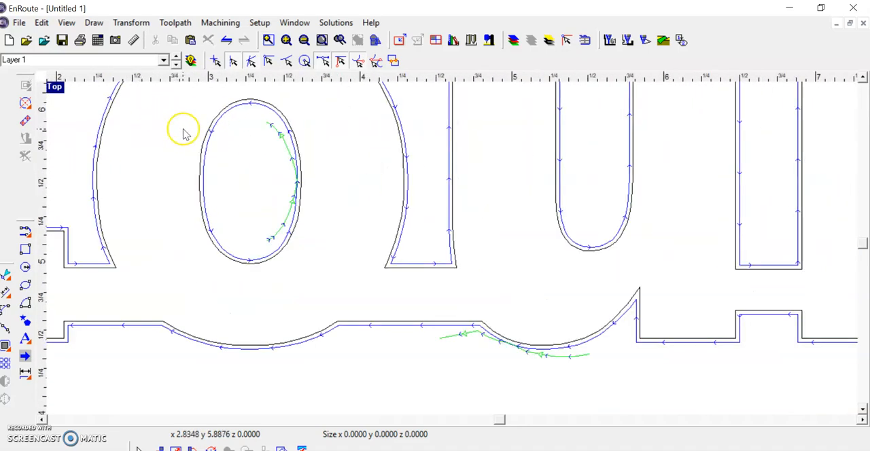
- Edit the name's Kerf Compensation toolpath to use the Internal (female) offset, keeping the Line entry type
click(233, 262)
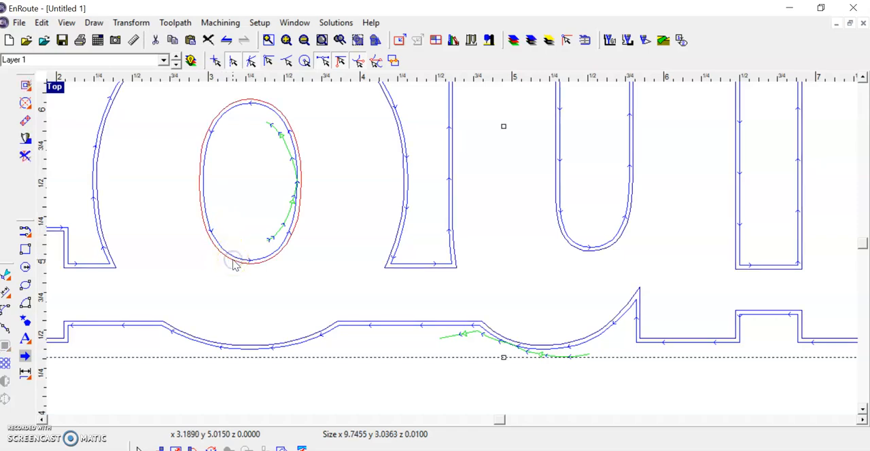
right_click(255, 267)
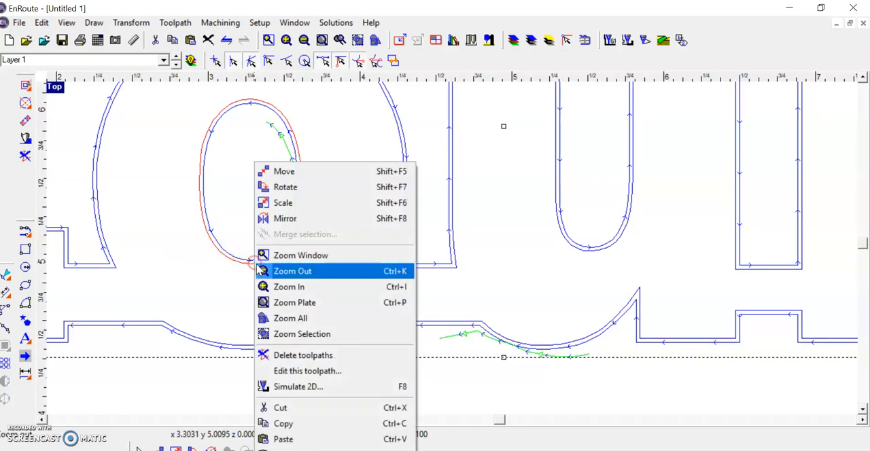
click(314, 375)
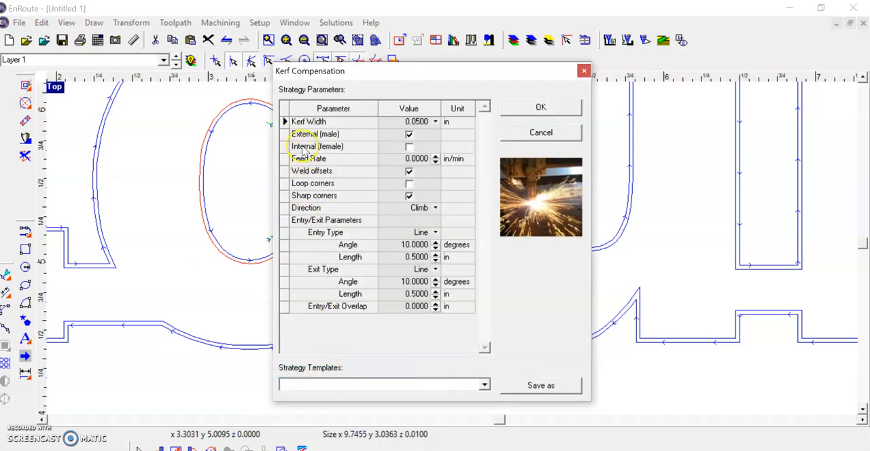
click(409, 146)
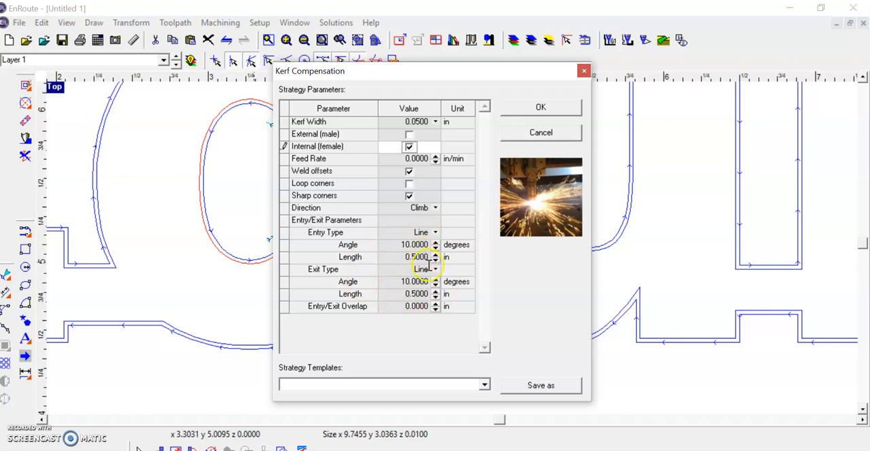
drag(420, 74, 525, 92)
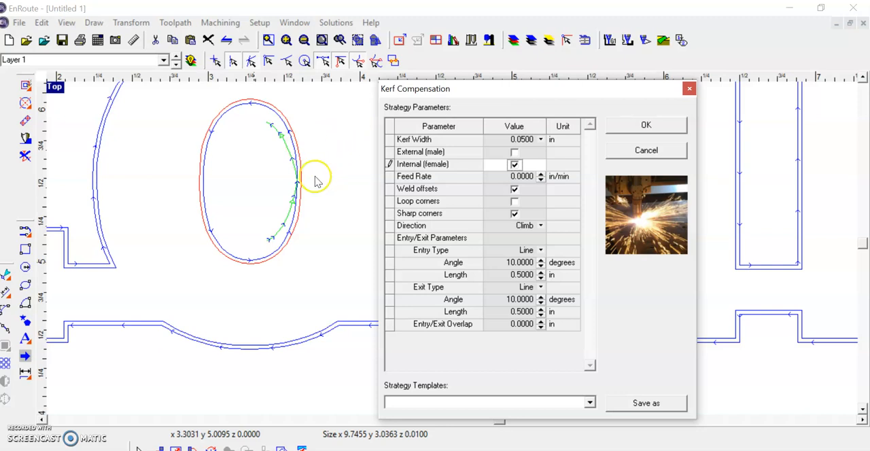
click(540, 250)
click(541, 250)
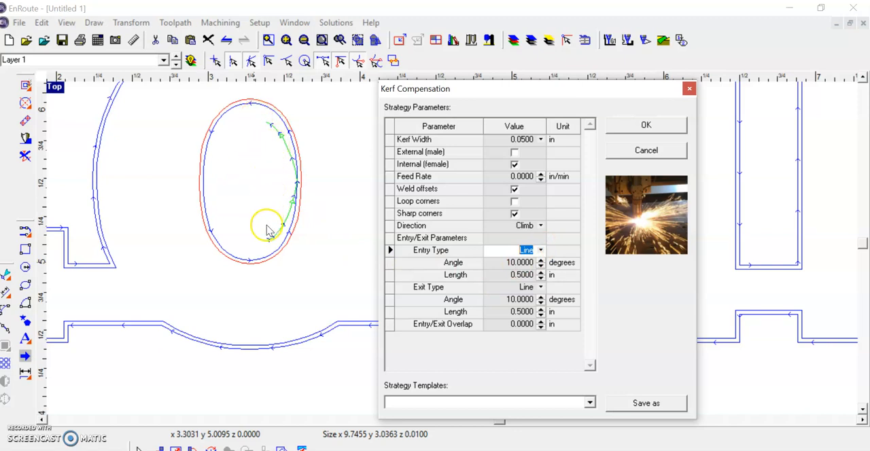
click(677, 126)
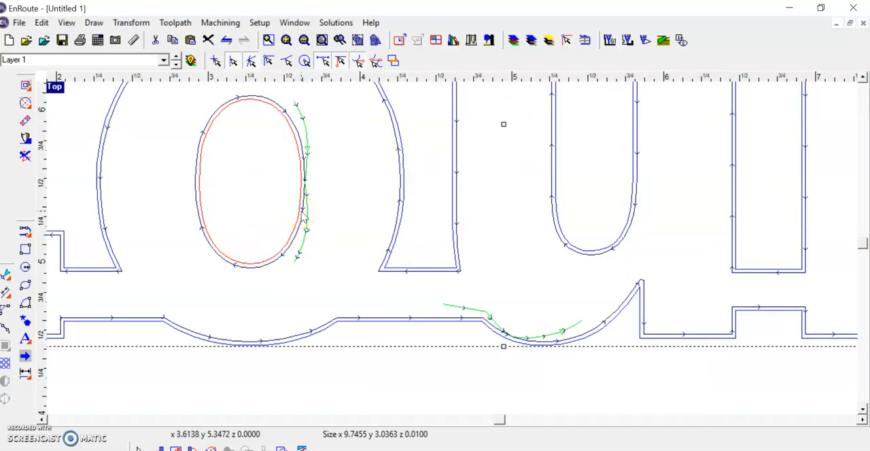
- Edit the name's Kerf Compensation toolpath to use the External (male) offset, keeping the Line entry and exit types
scroll(327, 227, down, 3)
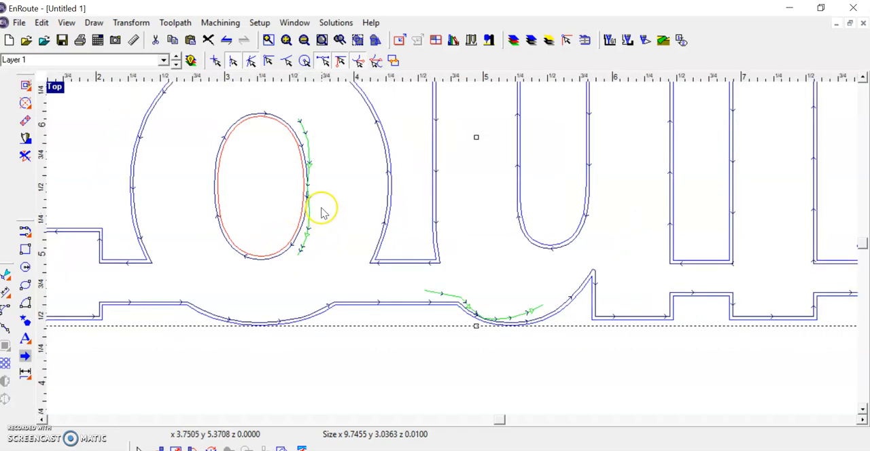
scroll(311, 171, up, 2)
scroll(310, 171, up, 1)
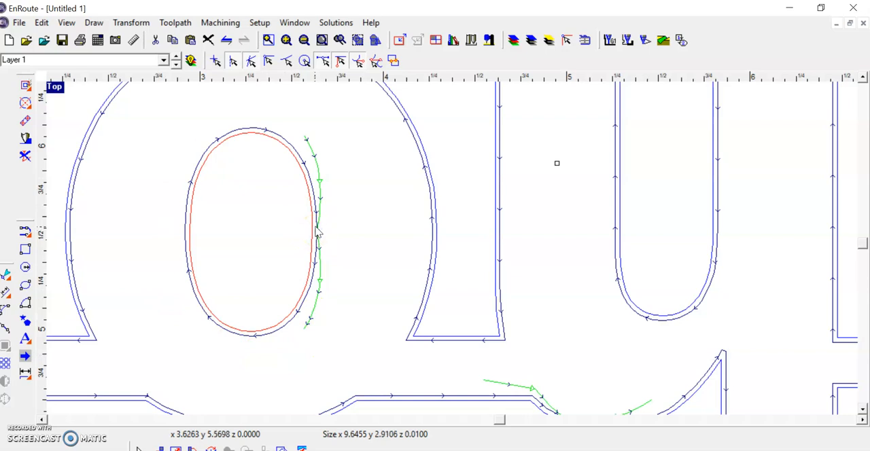
right_click(315, 229)
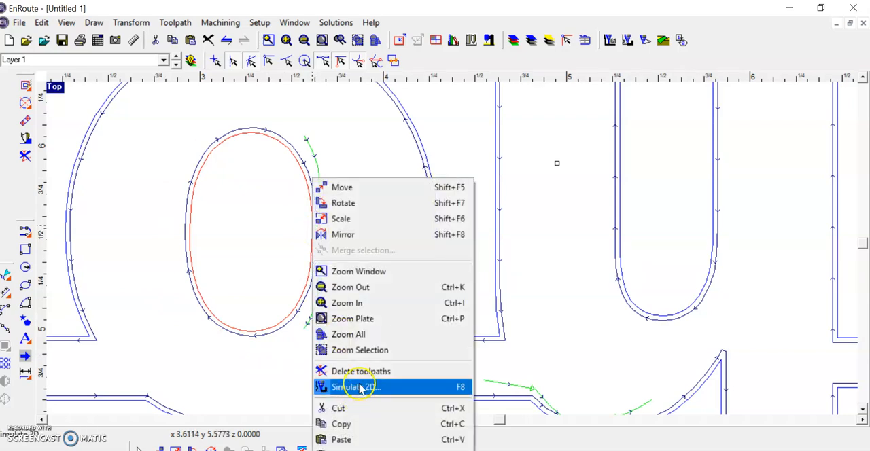
click(299, 318)
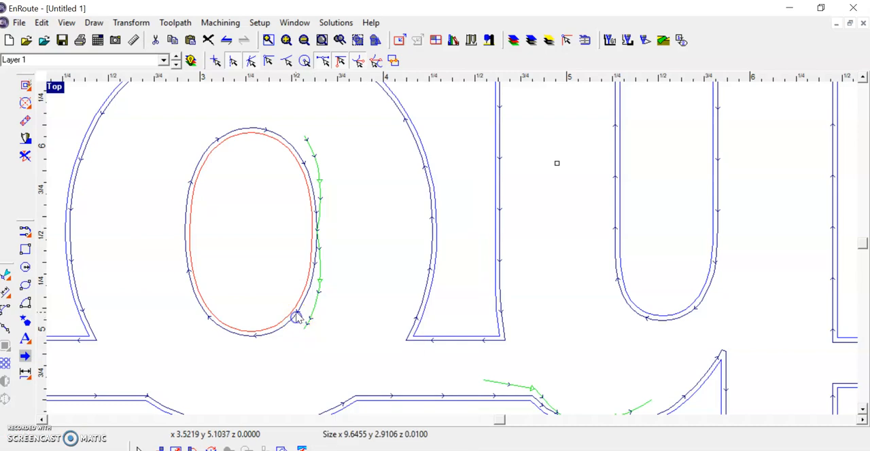
right_click(295, 307)
click(167, 183)
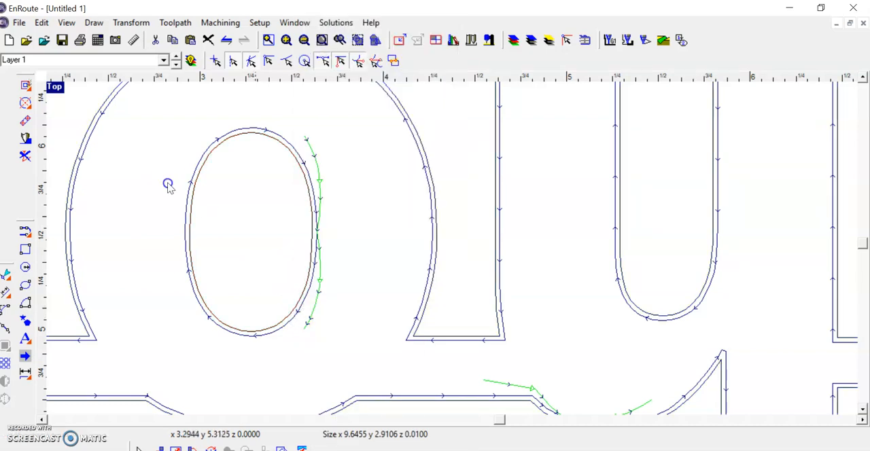
click(304, 302)
right_click(303, 306)
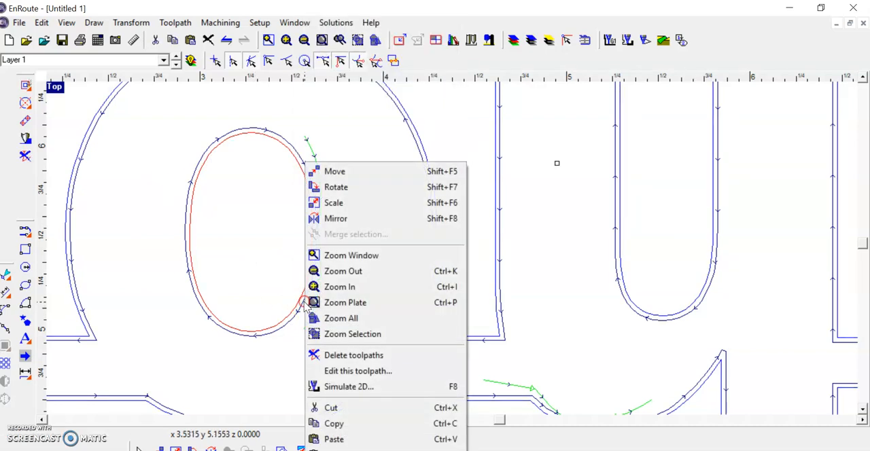
click(340, 370)
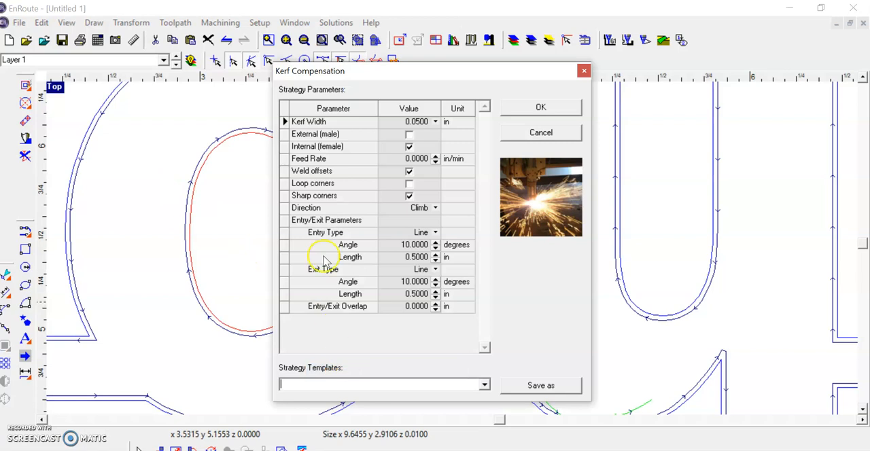
click(410, 135)
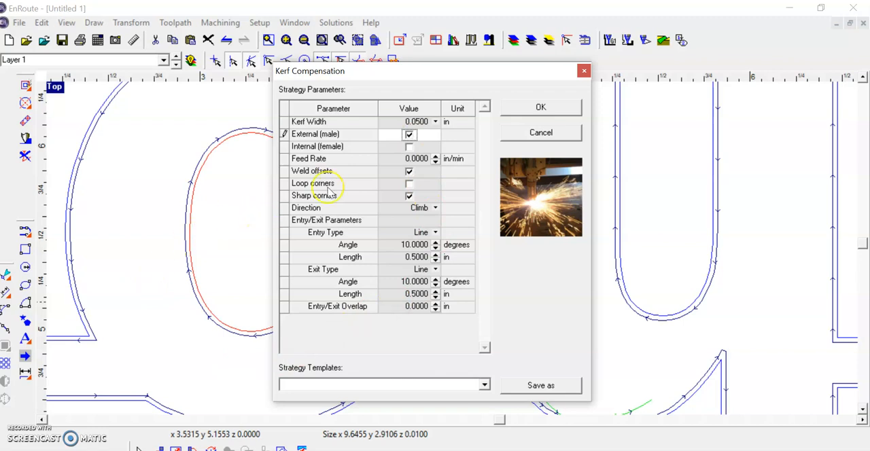
click(539, 110)
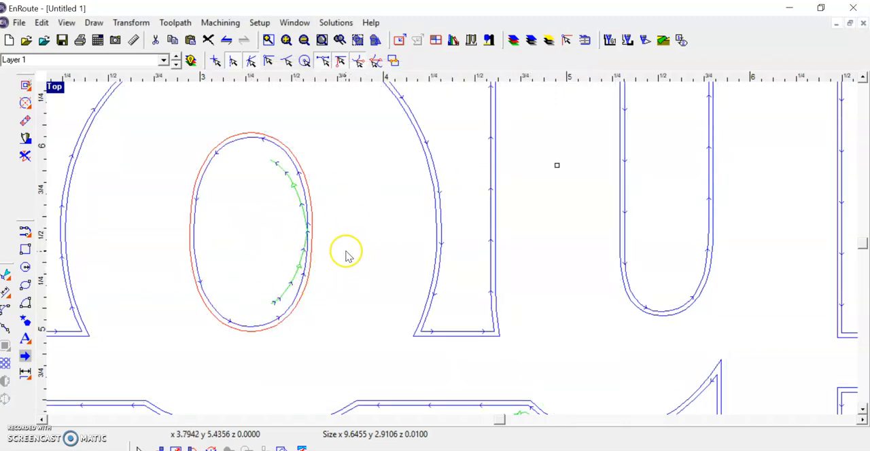
- Examine the toolpath's entry and exit lines inside the second letter's hole and along the outer contour of the whole name
scroll(317, 264, down, 3)
scroll(346, 261, up, 2)
scroll(346, 255, down, 1)
scroll(346, 257, up, 2)
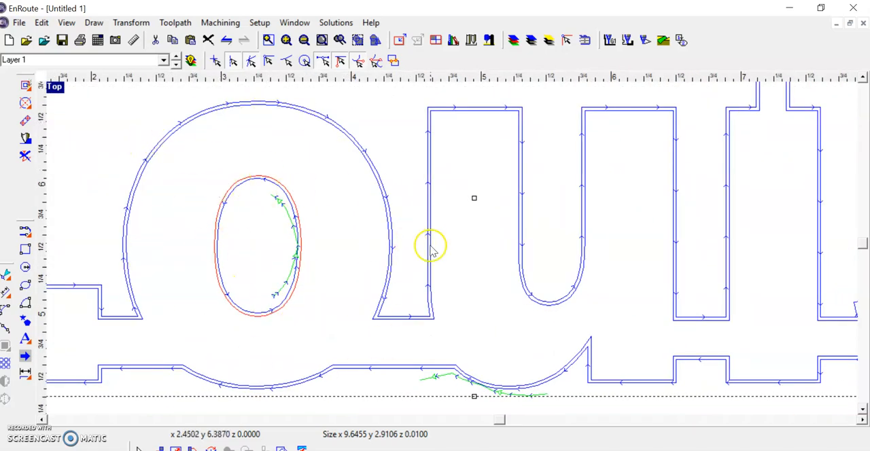
scroll(429, 247, down, 2)
scroll(506, 229, down, 1)
scroll(439, 206, up, 1)
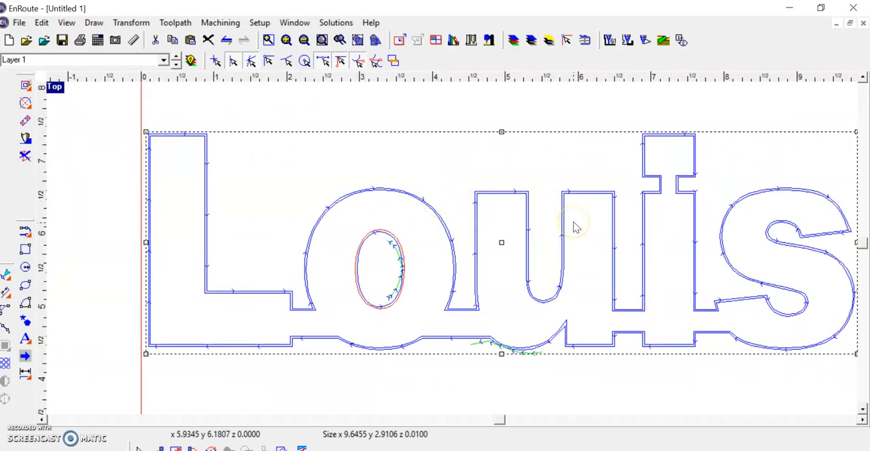
scroll(669, 276, down, 1)
scroll(730, 271, up, 1)
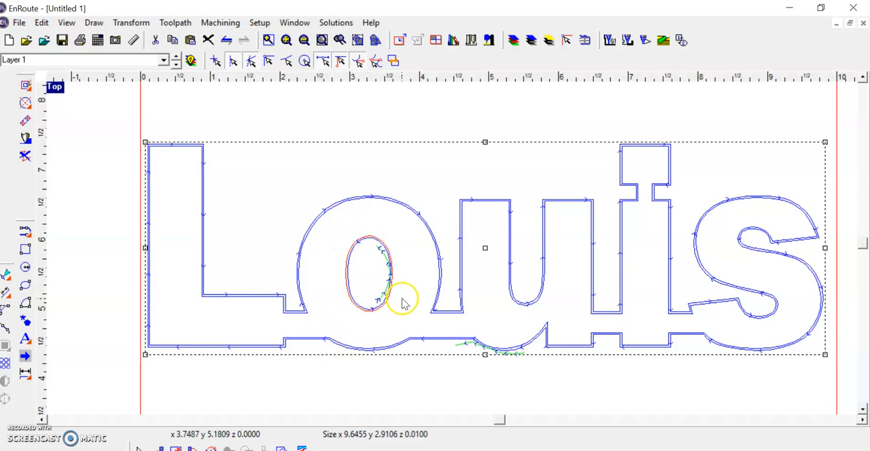
- Open the toolpath ordering for the name and examine where the second letter's hole falls in the cutting sequence
click(683, 45)
click(683, 42)
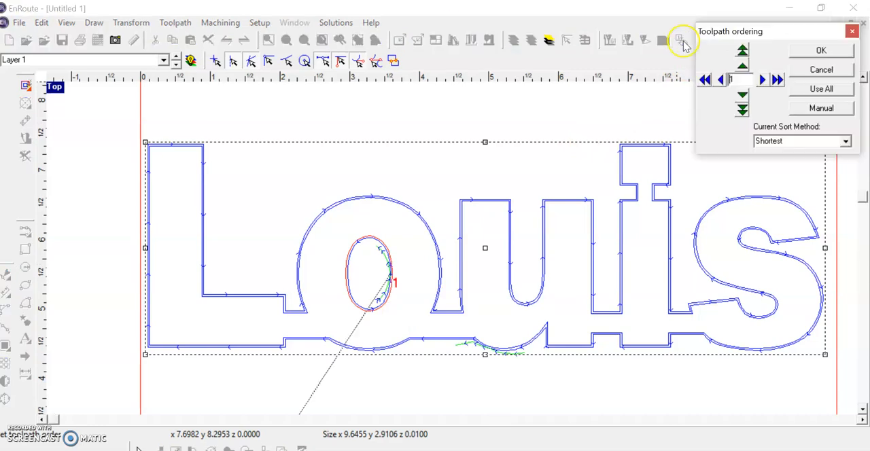
drag(761, 32, 570, 60)
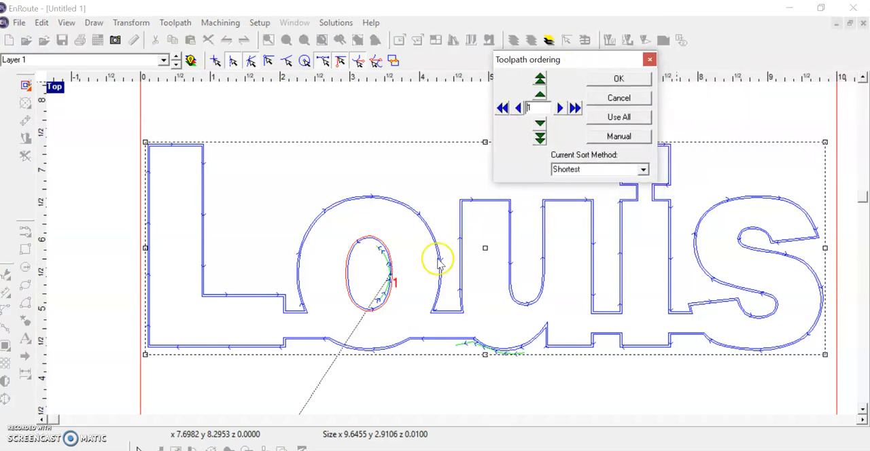
scroll(385, 275, down, 2)
scroll(388, 277, up, 4)
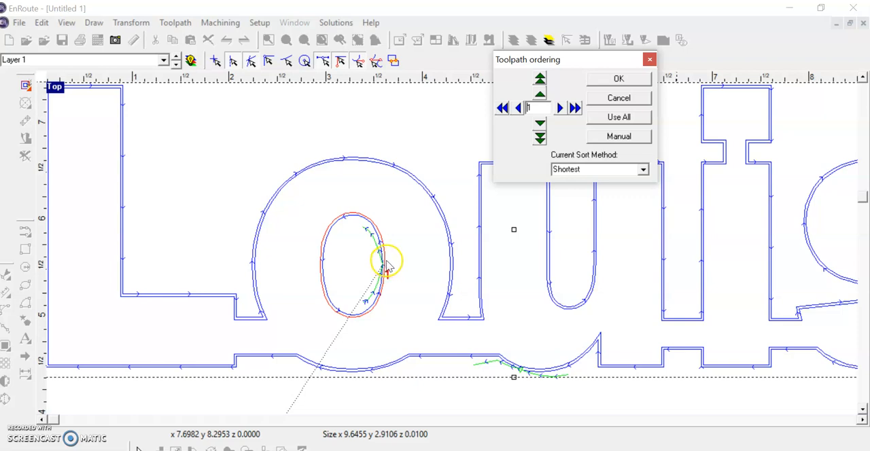
- Try stepping through and shifting the toolpath order, then accept the ordering with the Shortest sort method
click(542, 96)
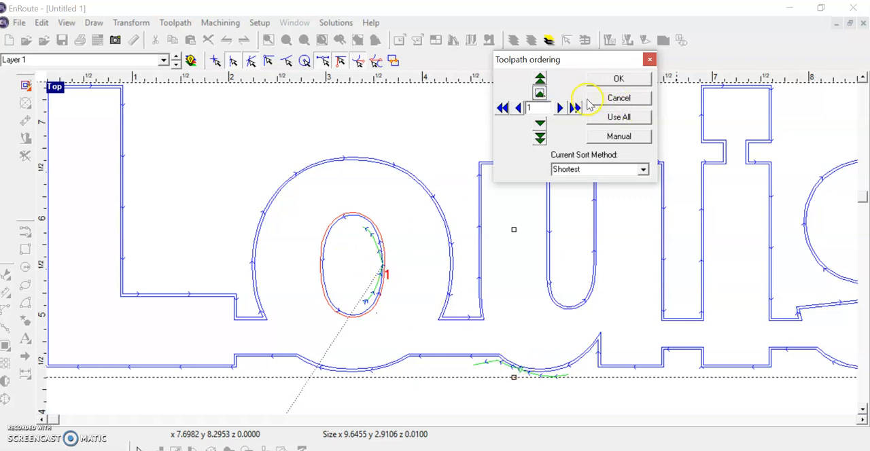
click(559, 109)
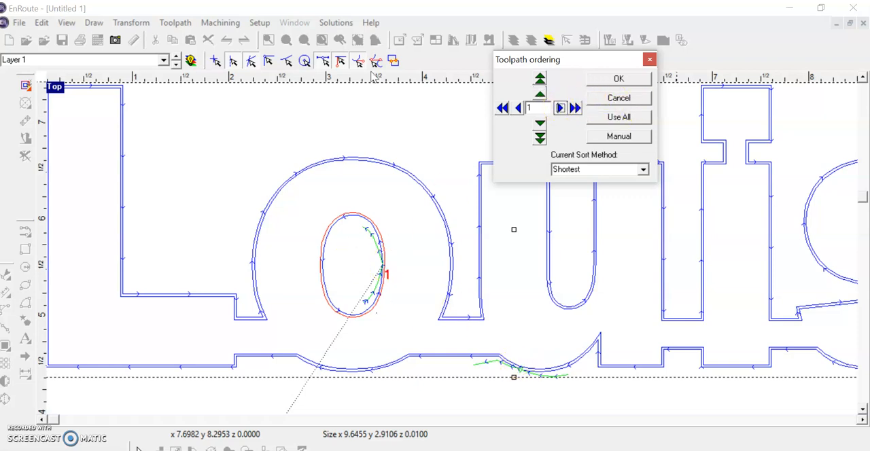
click(540, 96)
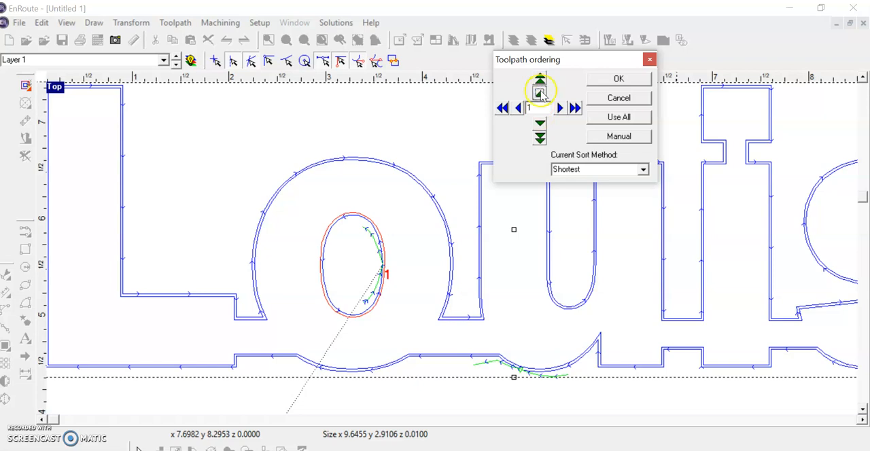
click(540, 94)
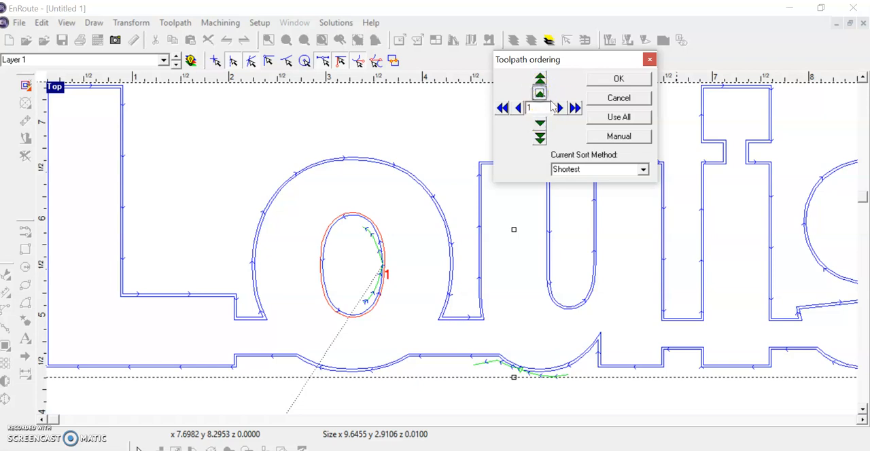
click(560, 109)
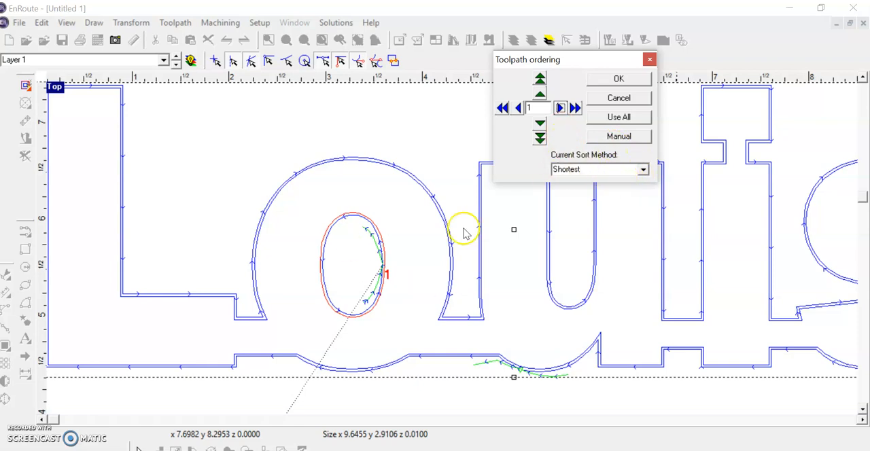
scroll(487, 353, down, 4)
scroll(560, 295, up, 3)
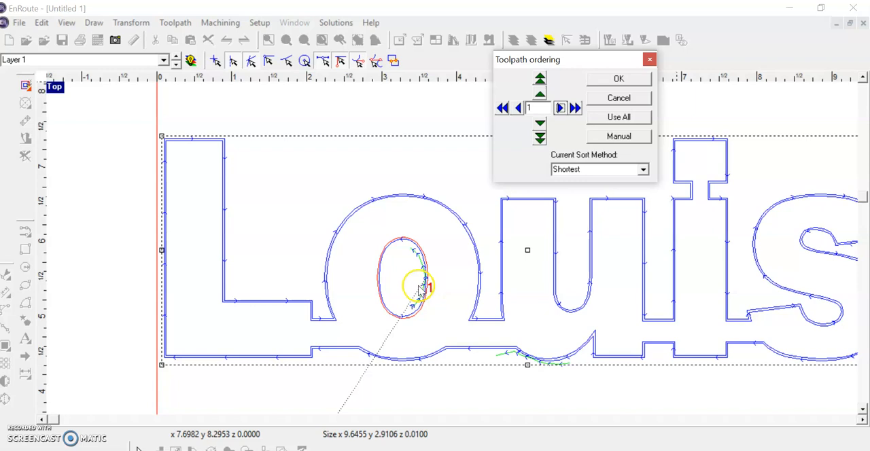
click(615, 79)
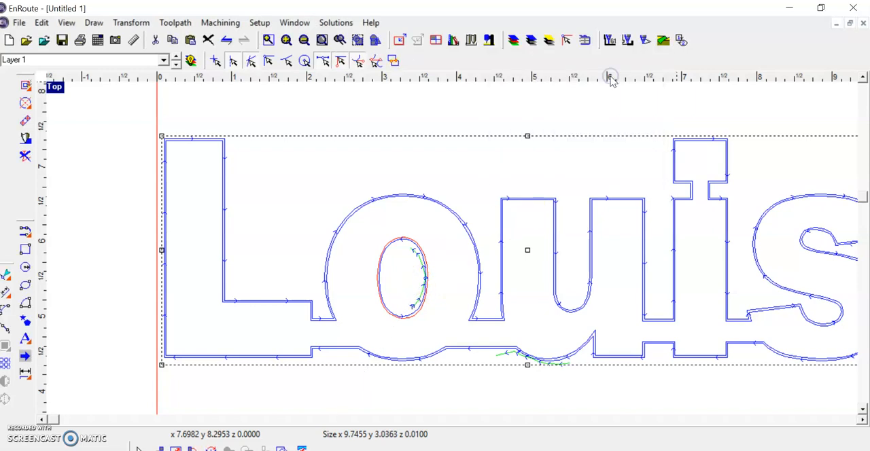
- Set the output to include all toolpaths and start saving it to a TAP file
scroll(506, 289, down, 1)
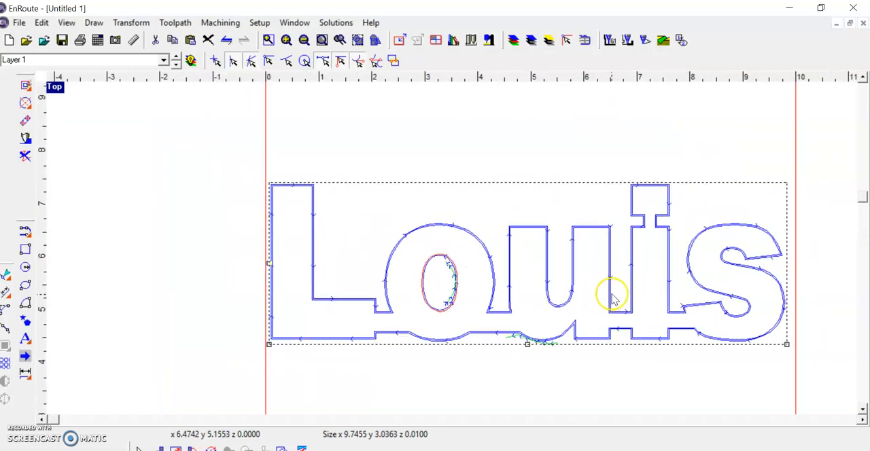
scroll(614, 297, up, 1)
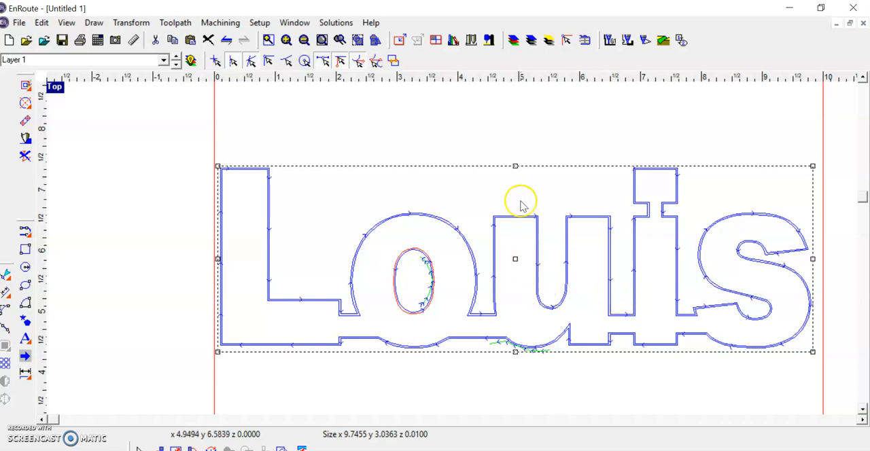
click(609, 41)
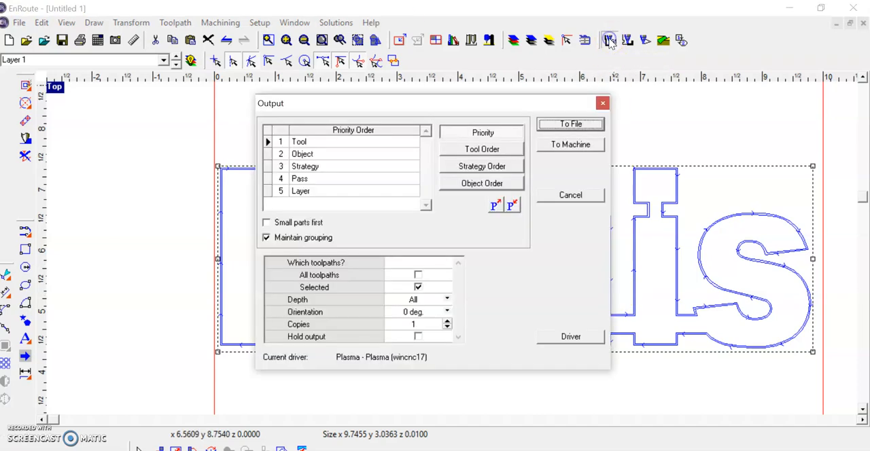
click(418, 276)
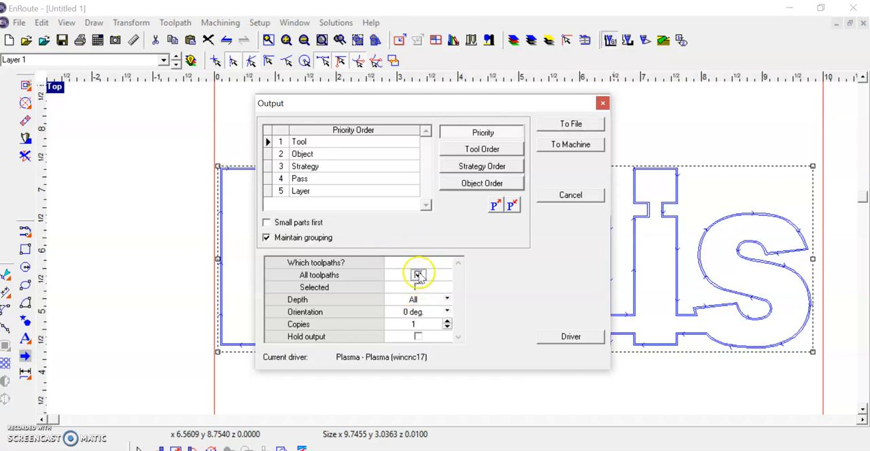
click(565, 127)
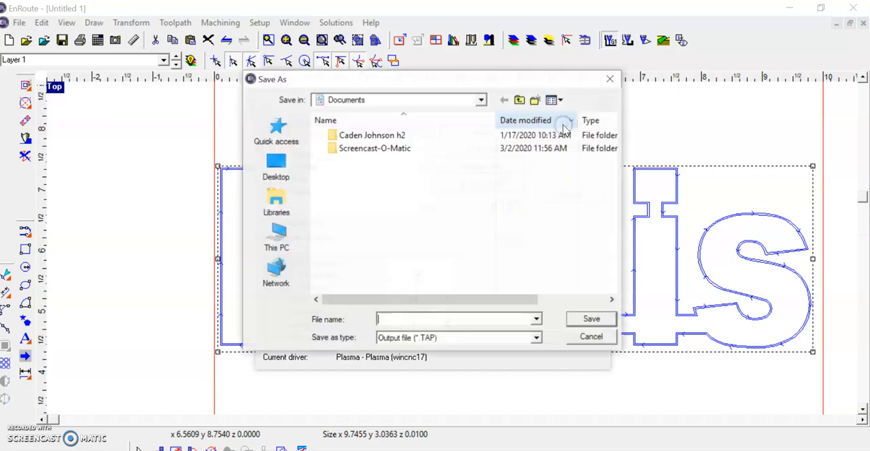